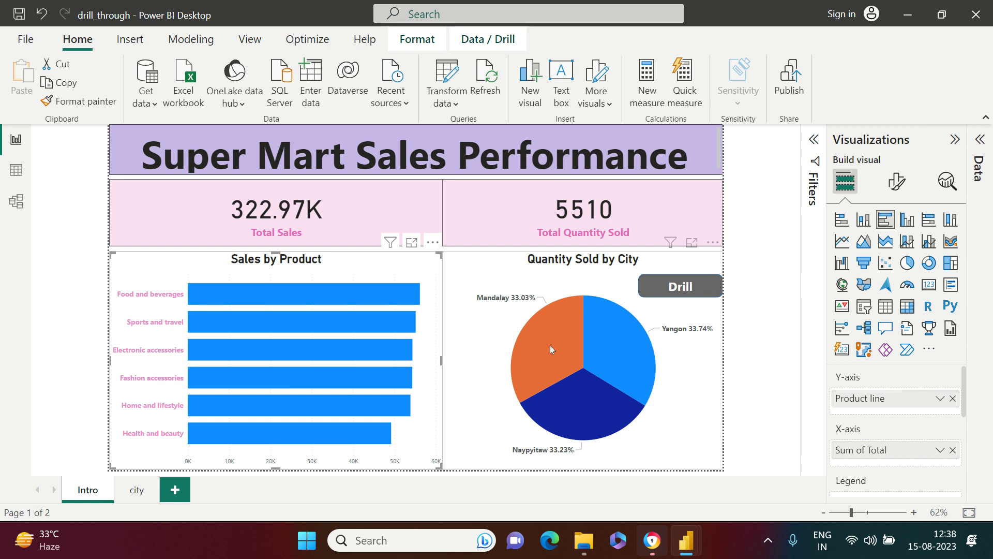
# Drill through from the Yangon pie slice to the city page, then return to Intro
pyautogui.moveTo(550, 349)
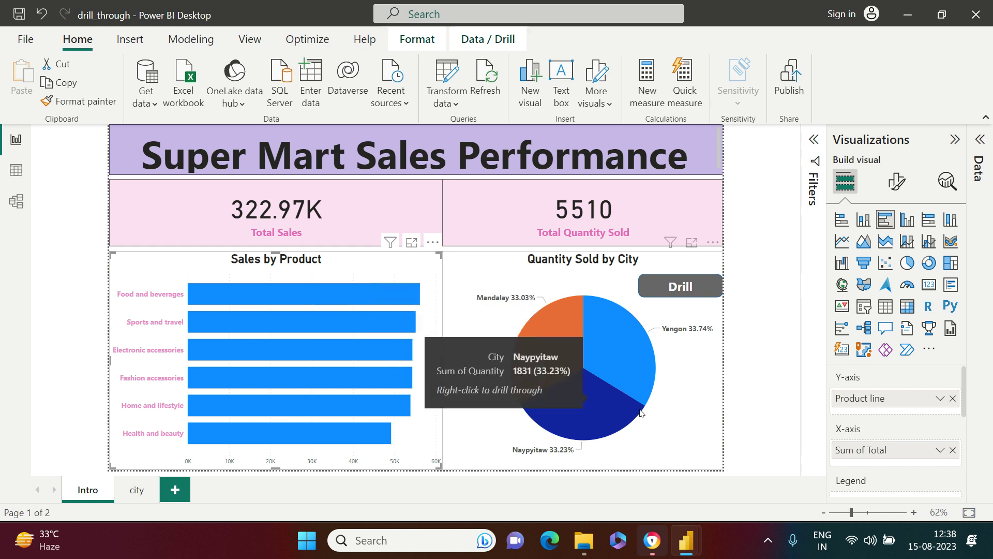
pyautogui.moveTo(646, 356)
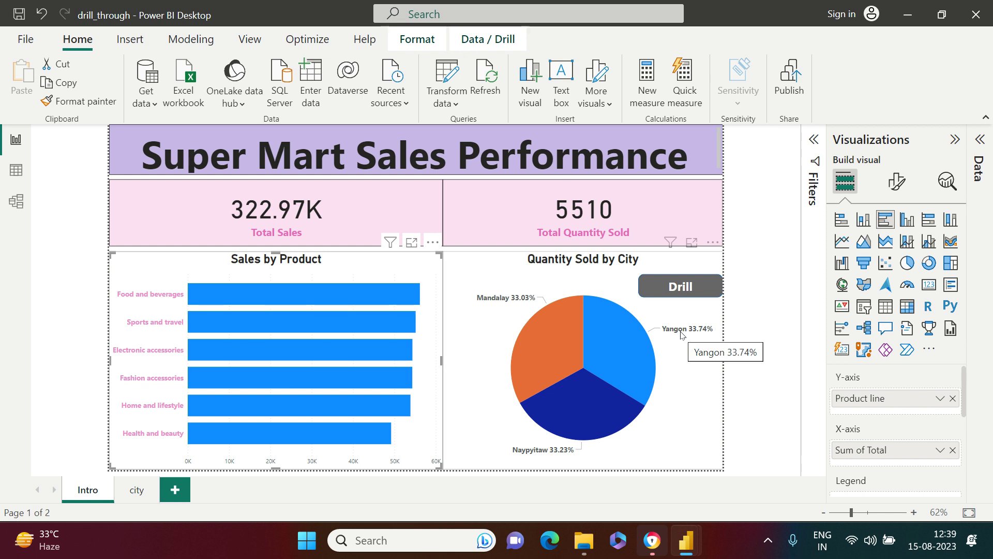
pyautogui.rightClick(621, 345)
pyautogui.click(653, 445)
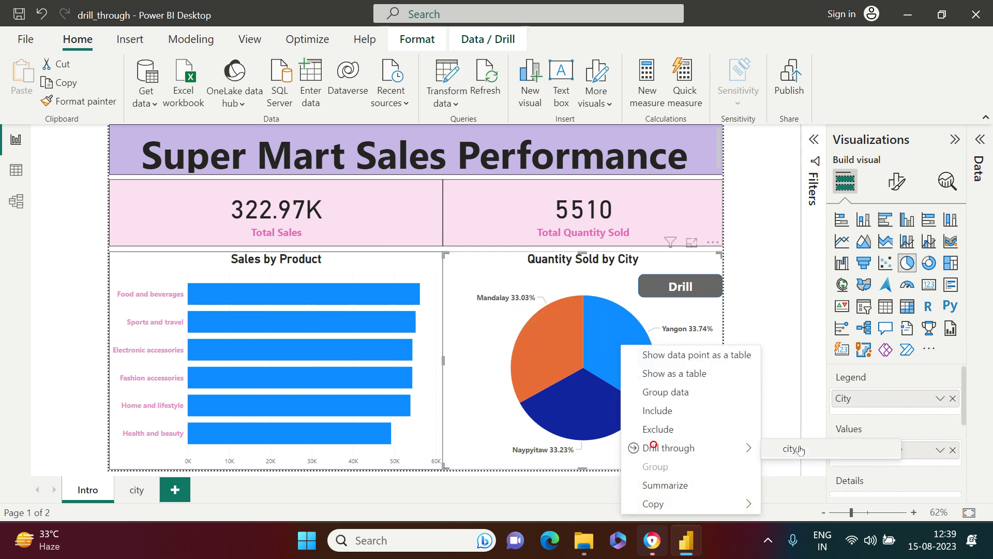
pyautogui.click(770, 448)
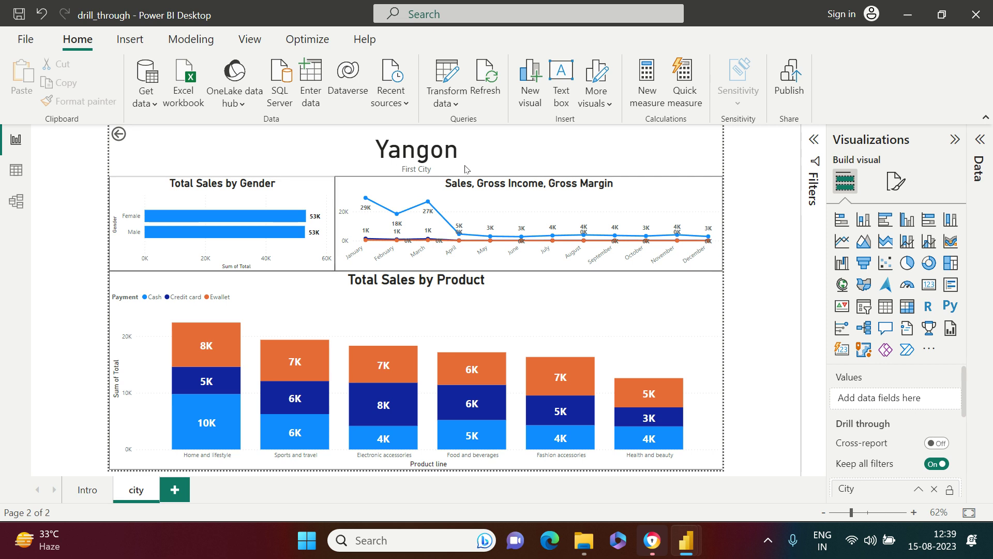
pyautogui.keyDown('ctrl'); pyautogui.click(122, 136); pyautogui.keyUp('ctrl')
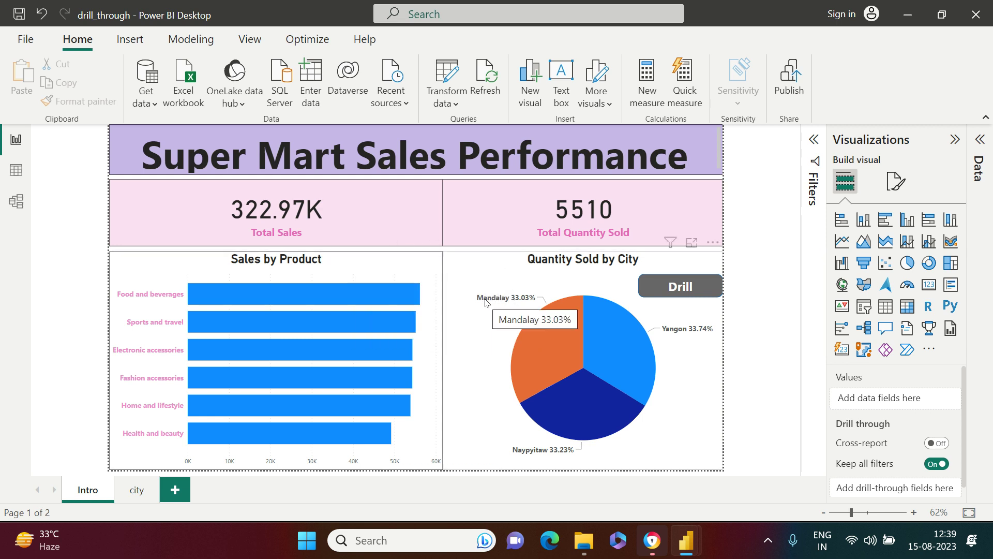
# Drill through from the Mandalay slice to the city page and return to the Intro page
pyautogui.rightClick(543, 341)
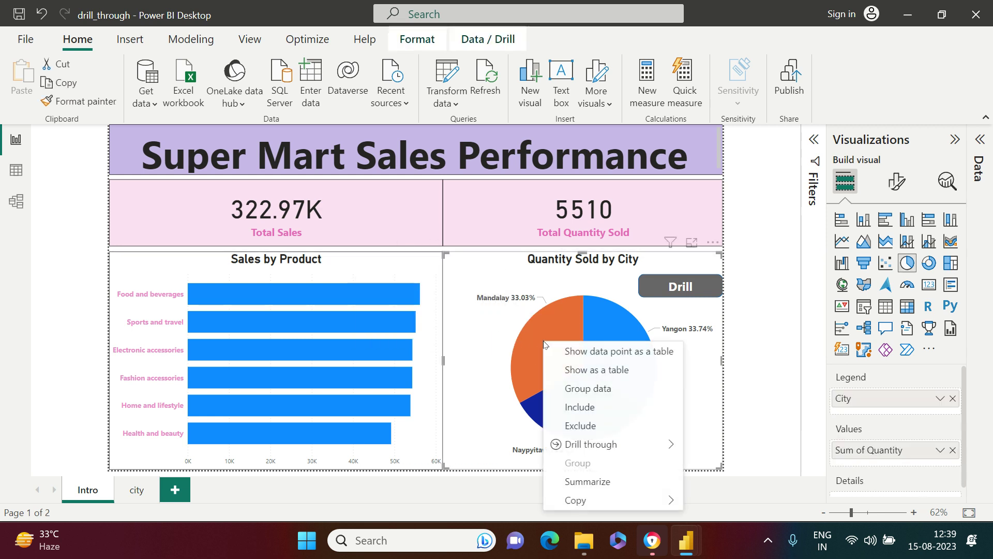
pyautogui.moveTo(652, 447)
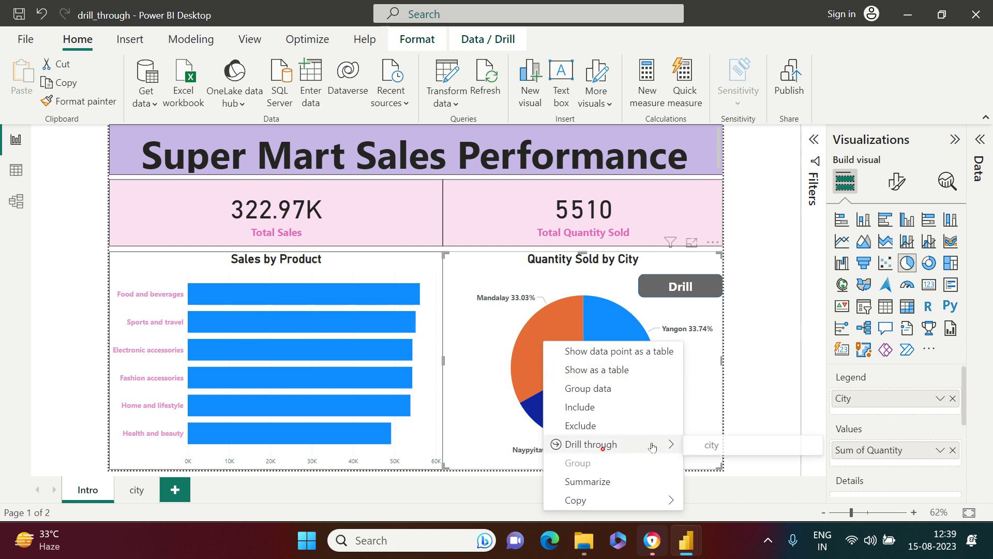
pyautogui.click(694, 446)
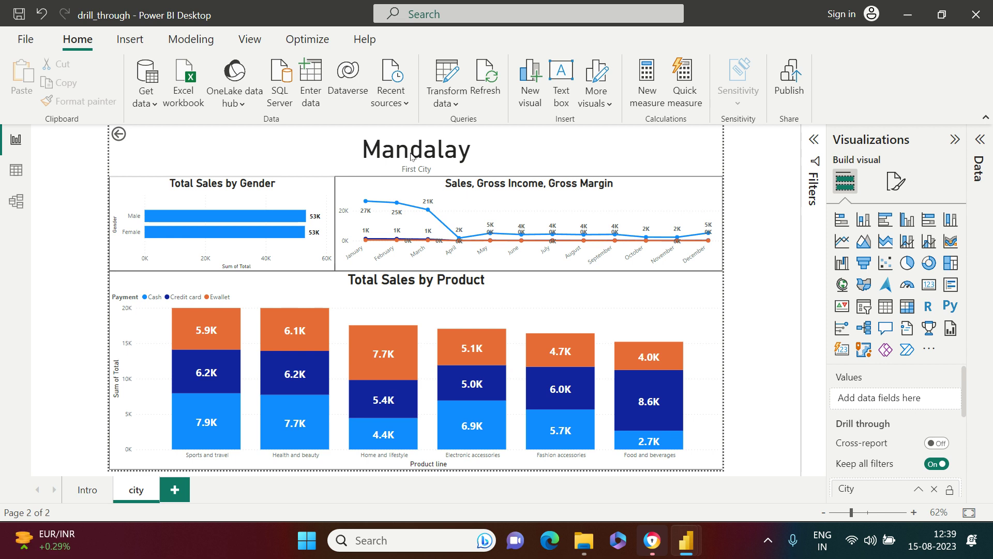
pyautogui.keyDown('ctrl'); pyautogui.click(119, 134); pyautogui.keyUp('ctrl')
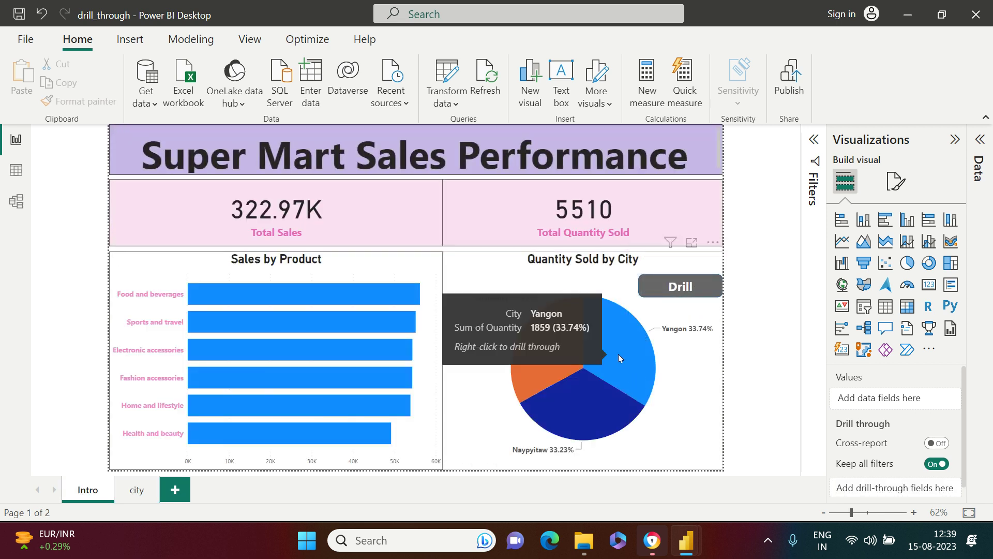
# Select the Yangon slice, drill through to Yangon's city details, and return to Intro
pyautogui.click(624, 386)
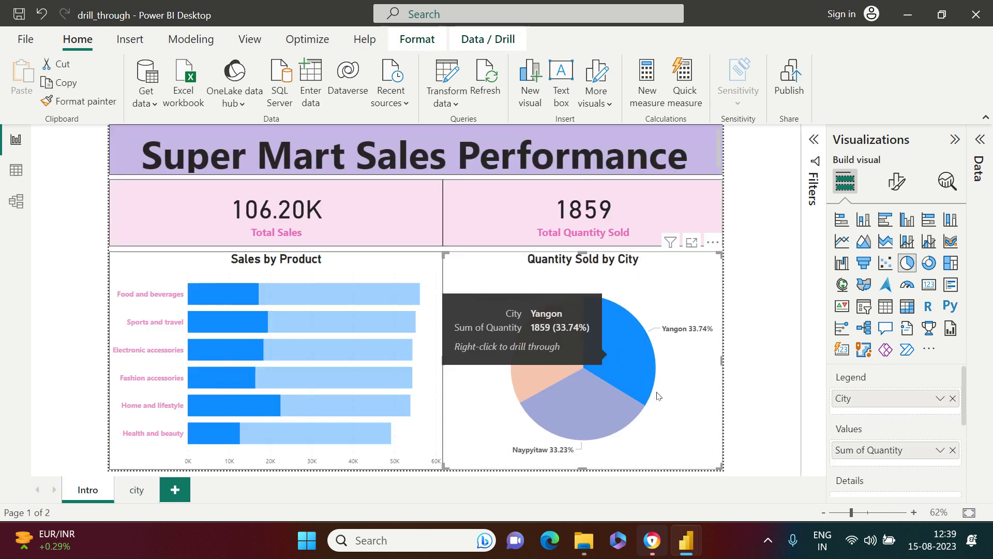
pyautogui.click(758, 332)
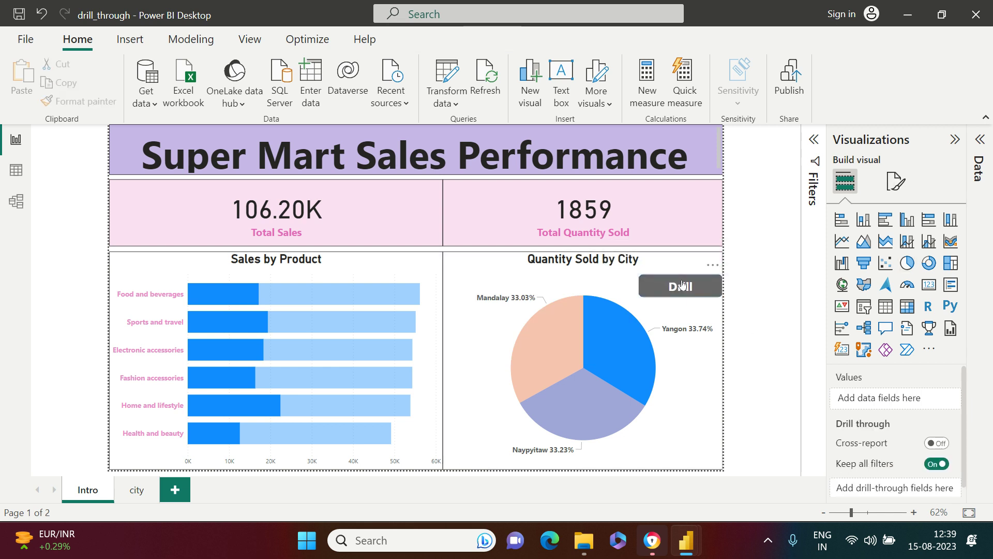
pyautogui.keyDown('ctrl'); pyautogui.click(681, 284); pyautogui.keyUp('ctrl')
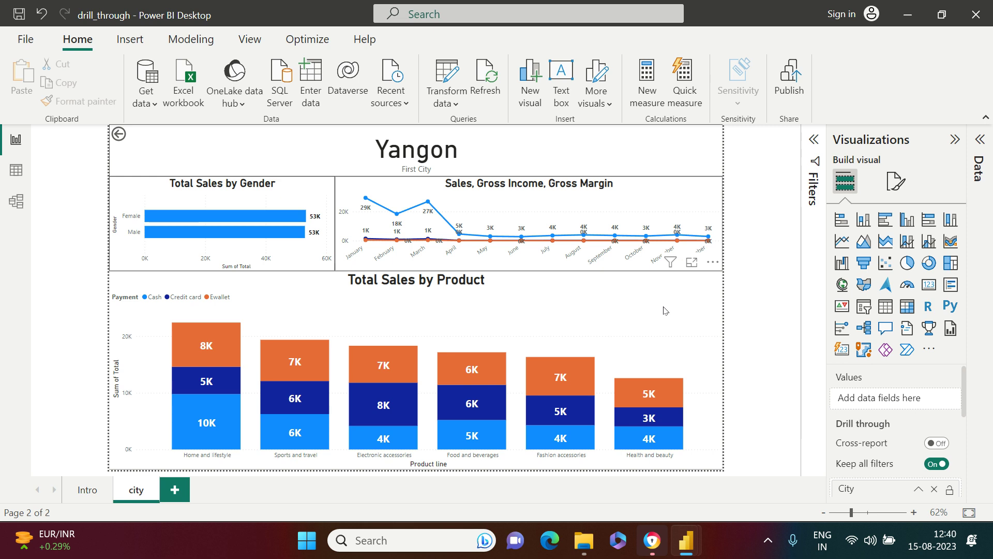
pyautogui.click(118, 133)
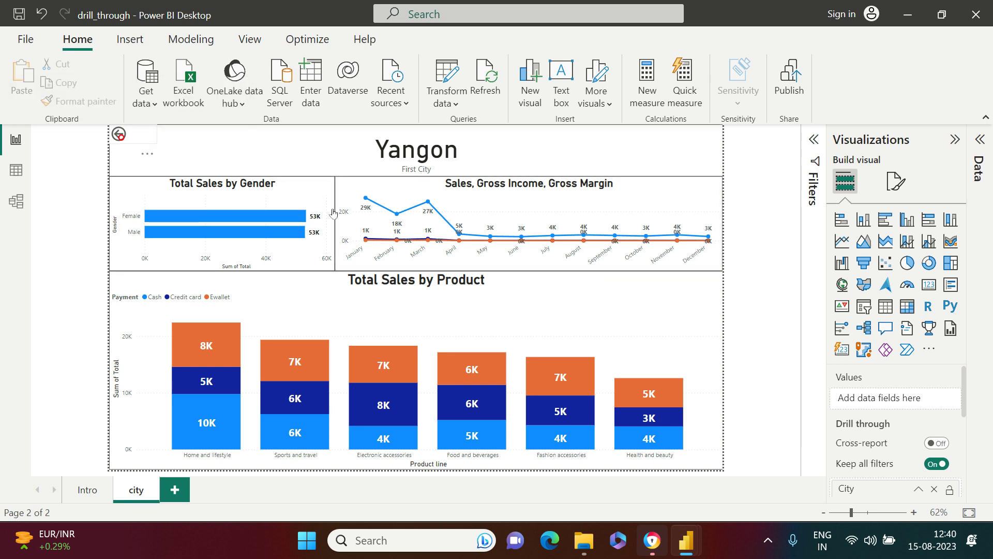
pyautogui.keyDown('ctrl'); pyautogui.click(119, 134); pyautogui.keyUp('ctrl')
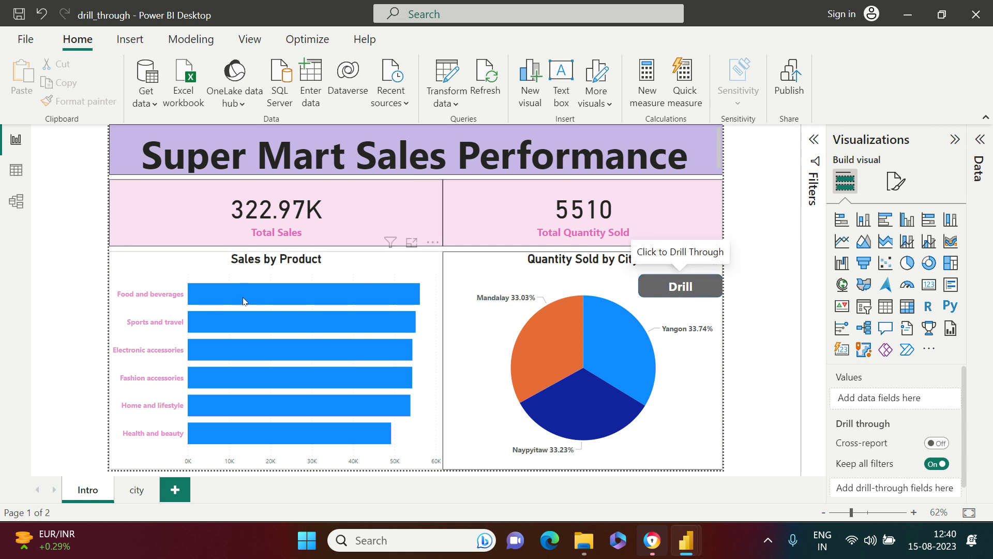
# Check the context menus on the Yangon slice and Food and beverages bar without choosing anything
pyautogui.moveTo(279, 297)
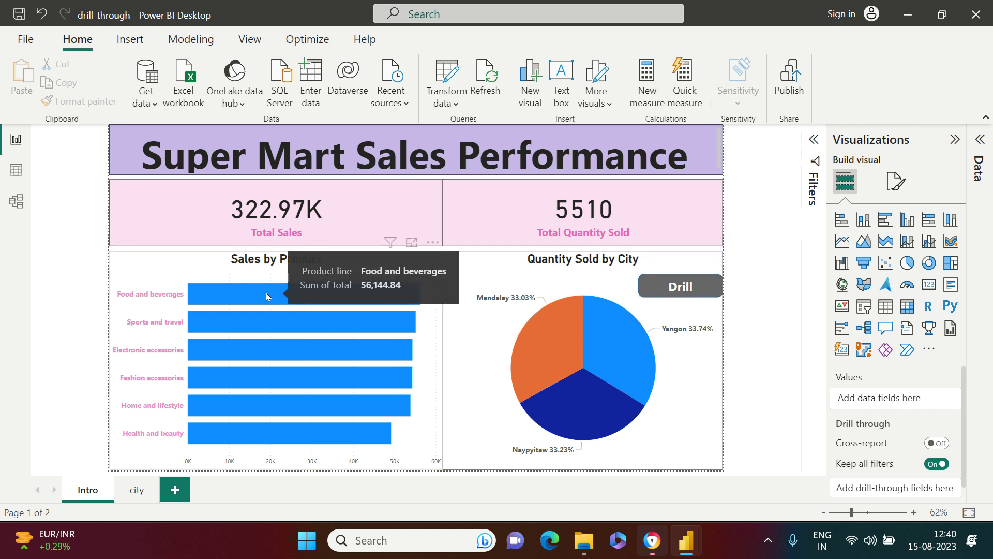
pyautogui.moveTo(611, 320)
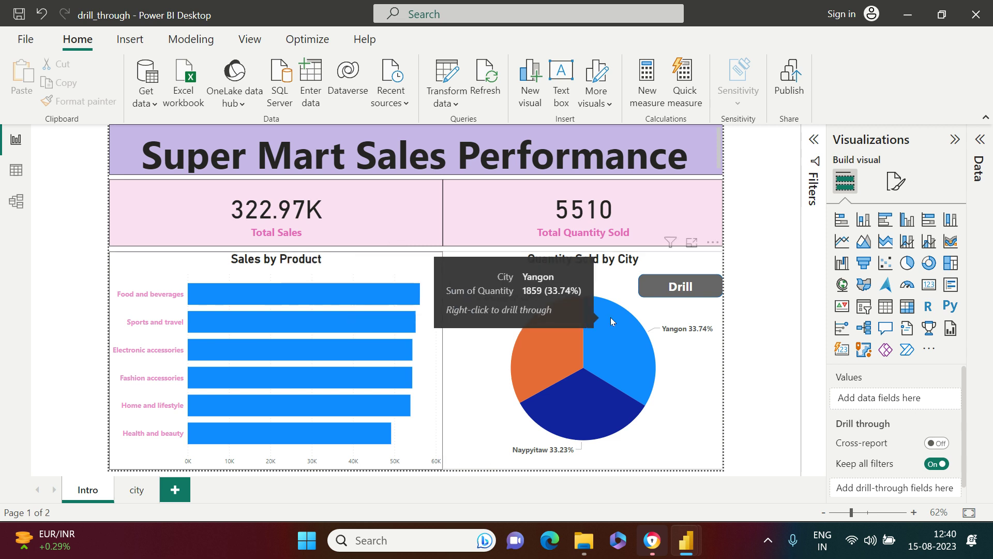
pyautogui.rightClick(611, 317)
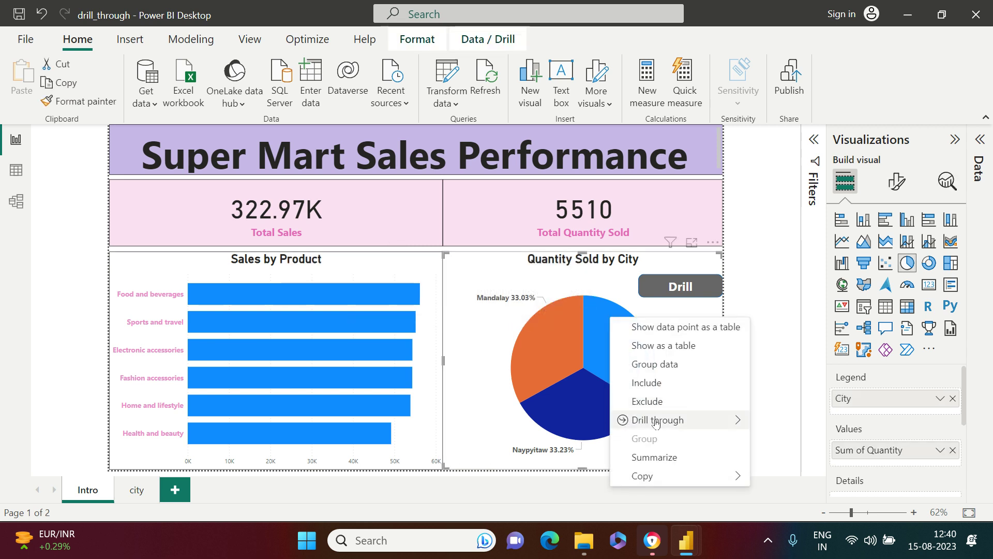
pyautogui.rightClick(305, 291)
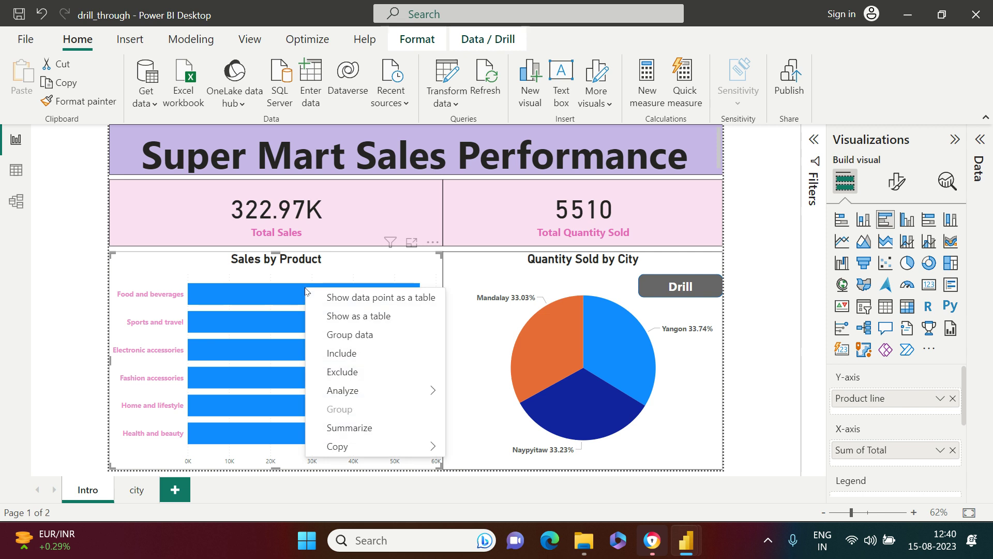
pyautogui.click(158, 268)
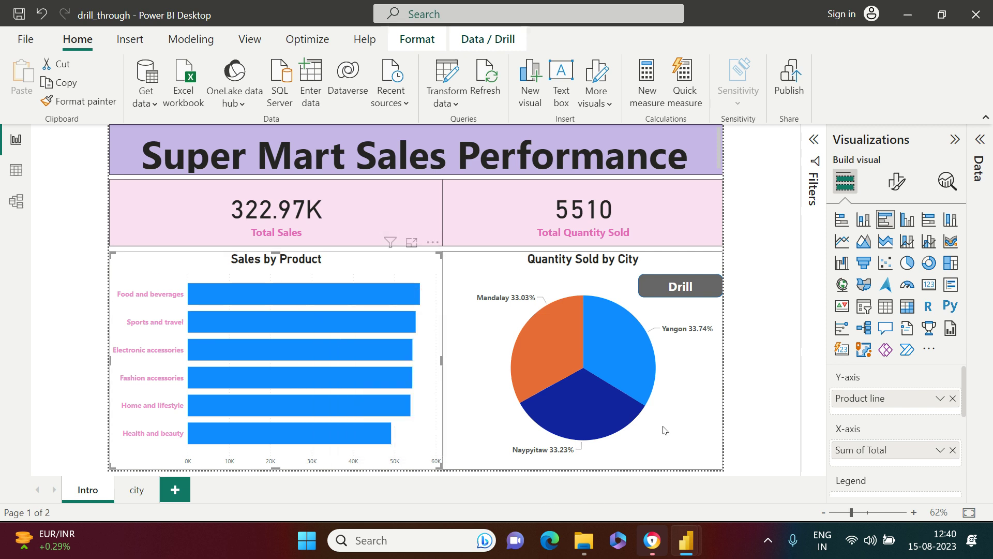
pyautogui.click(749, 363)
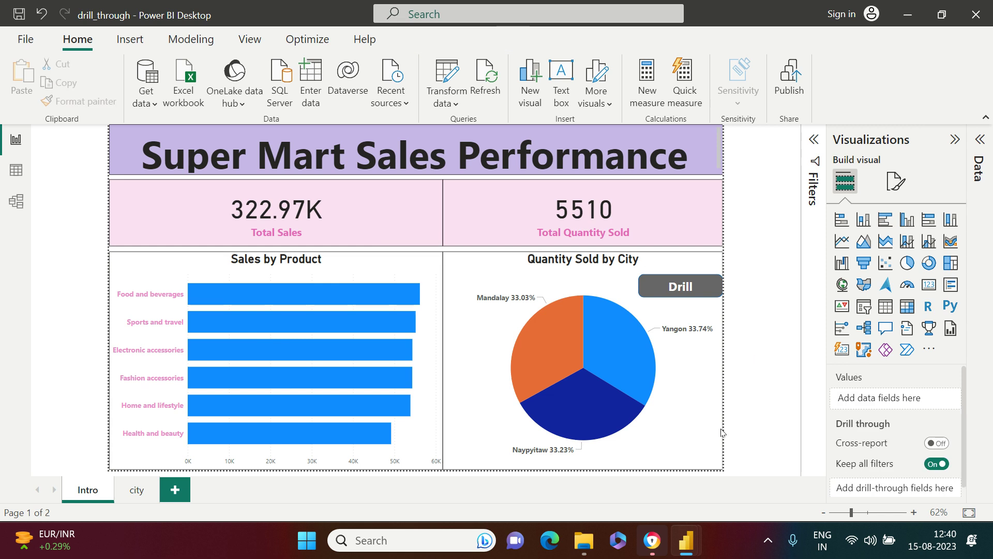
# In the Untitled report, add a pie chart sized to the page's lower right
pyautogui.moveTo(686, 540)
pyautogui.click(765, 468)
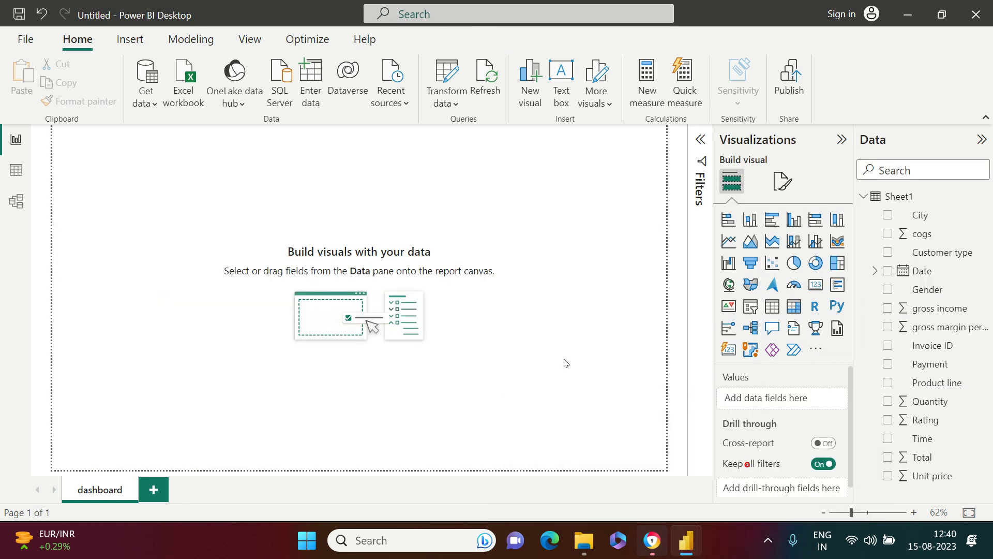
pyautogui.click(794, 262)
pyautogui.moveTo(138, 244); pyautogui.dragTo(603, 405)
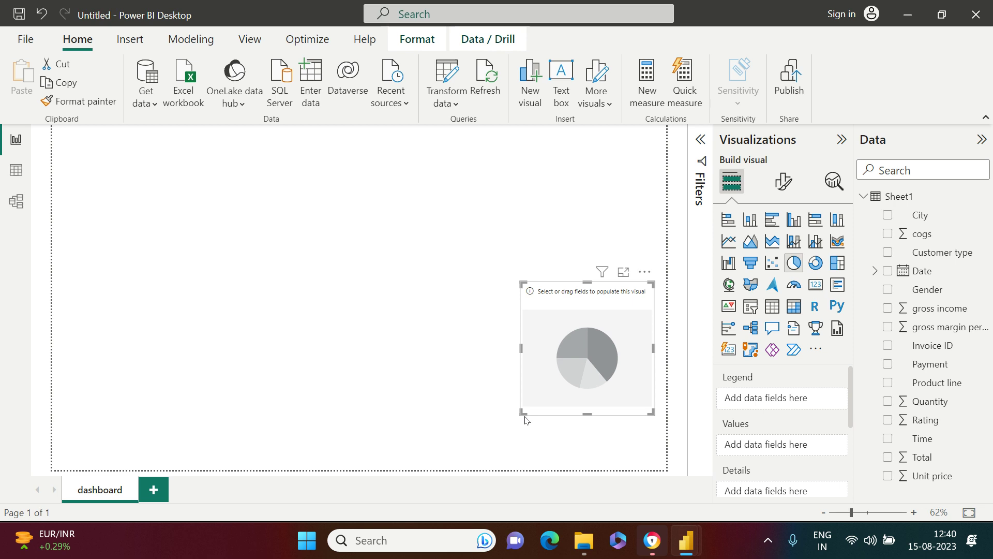
pyautogui.moveTo(523, 414); pyautogui.dragTo(441, 458)
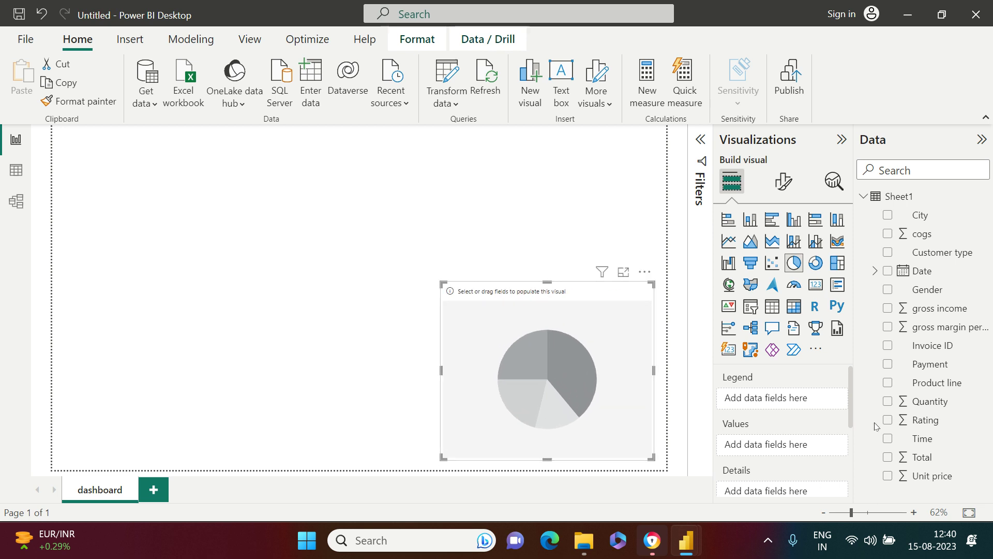
# Make the pie show Sum of Total by City, with its legend turned off
pyautogui.click(887, 215)
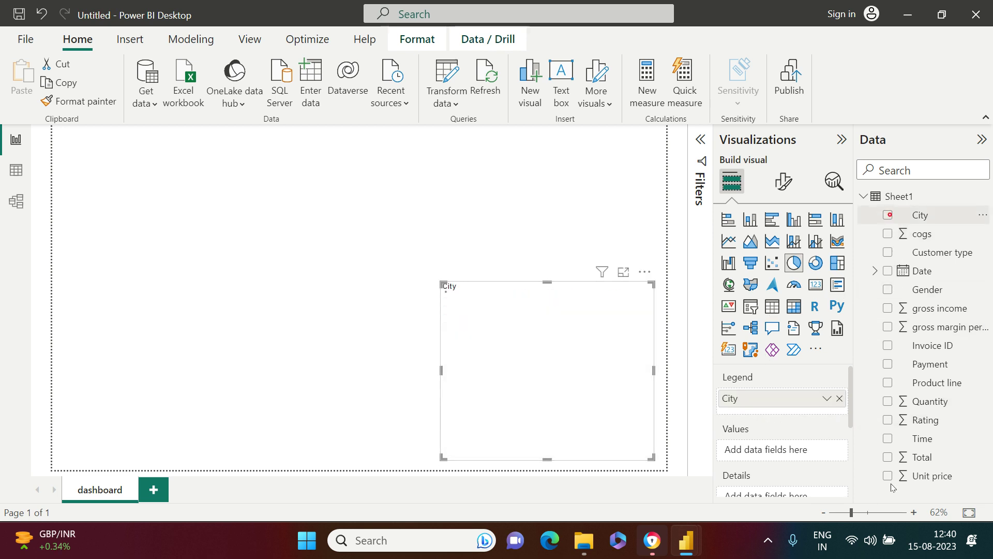
pyautogui.click(888, 456)
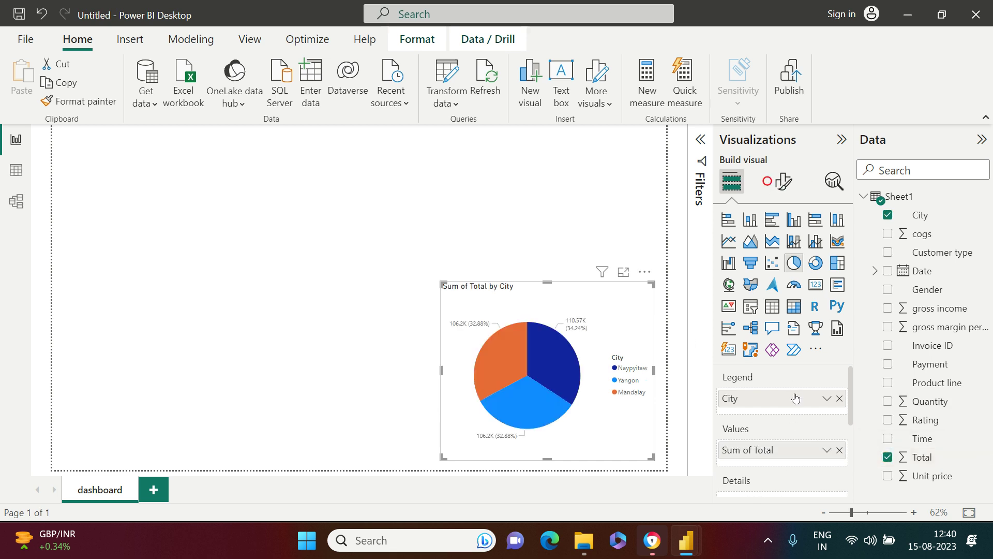
pyautogui.click(784, 182)
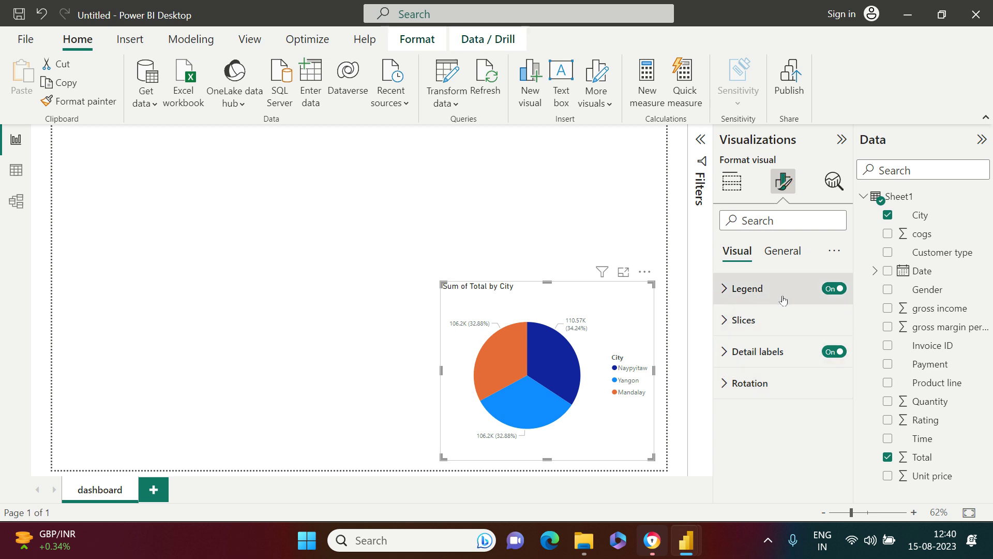
pyautogui.click(833, 289)
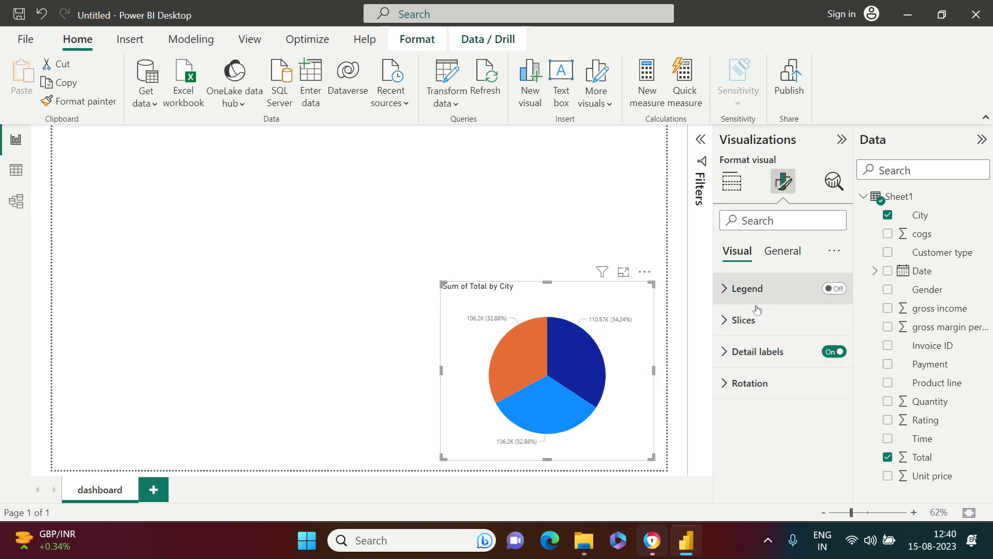
# Delete 'Sum of' from the pie chart's title
pyautogui.click(789, 254)
pyautogui.click(729, 319)
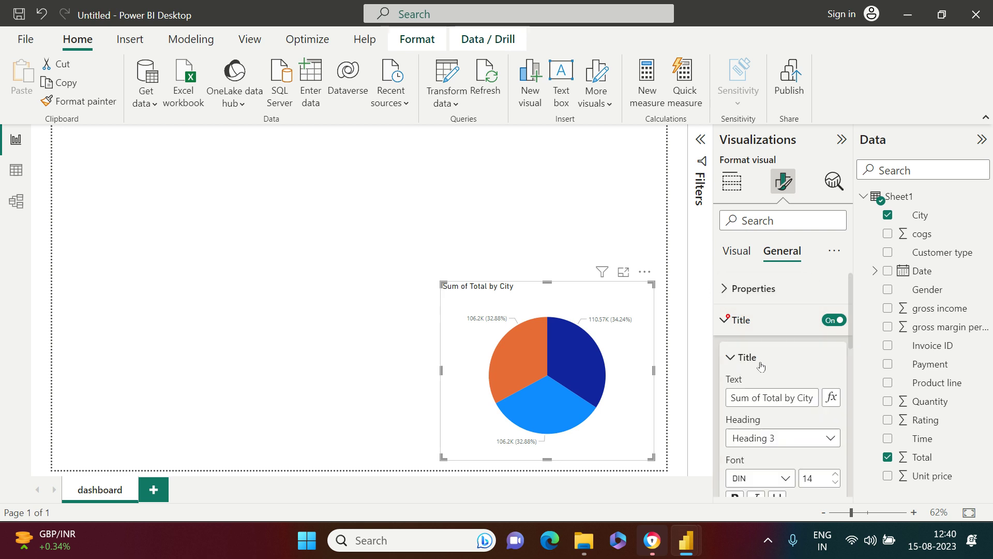
pyautogui.moveTo(764, 398); pyautogui.dragTo(718, 400)
pyautogui.press('BackSpace')
pyautogui.click(753, 398)
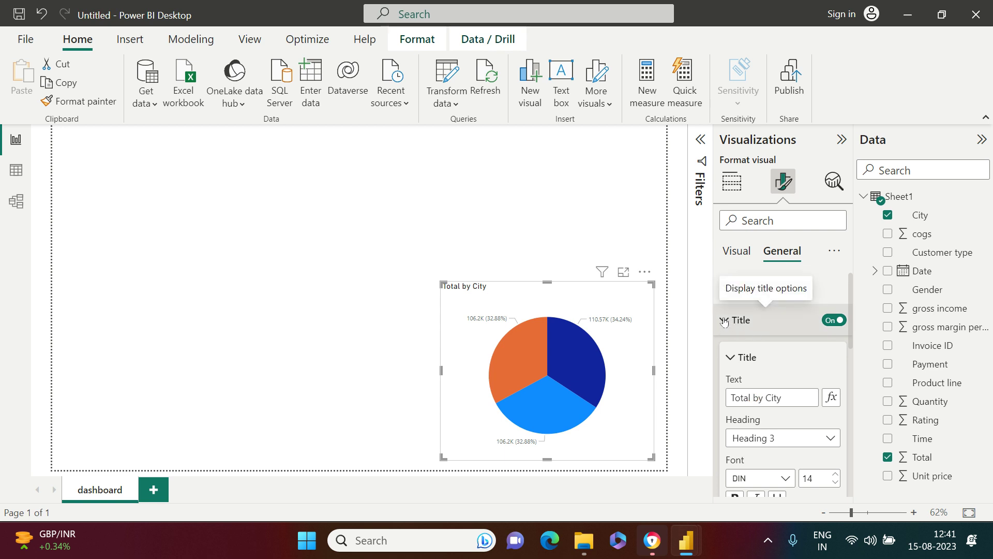
# Replace Total with Quantity as the pie values and retitle it 'Quantity Sold by City'
pyautogui.click(888, 456)
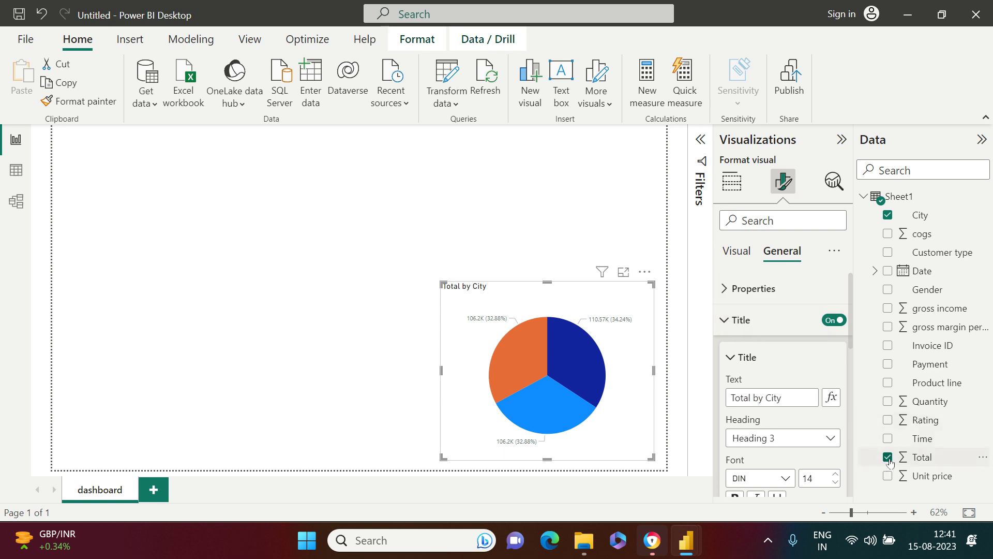
pyautogui.click(887, 401)
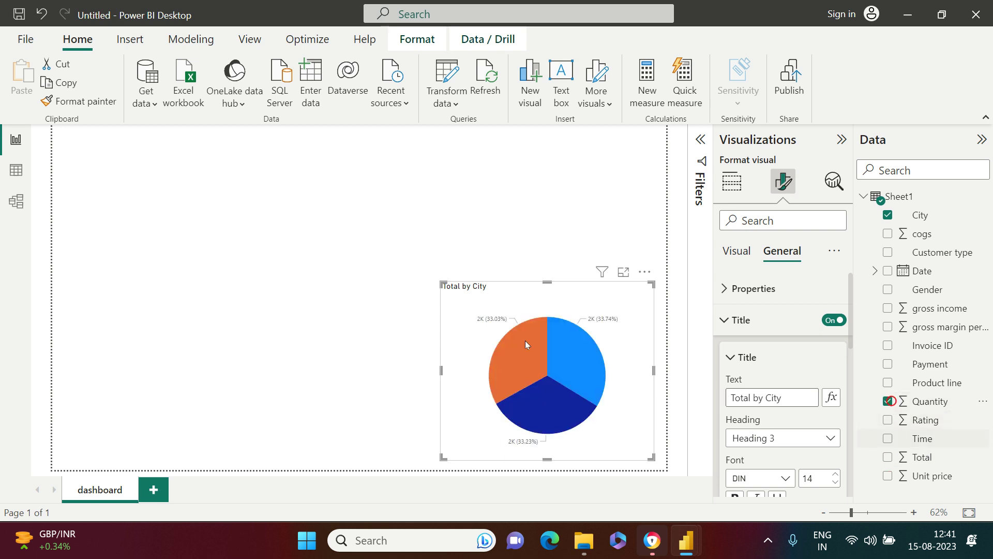
pyautogui.click(799, 399)
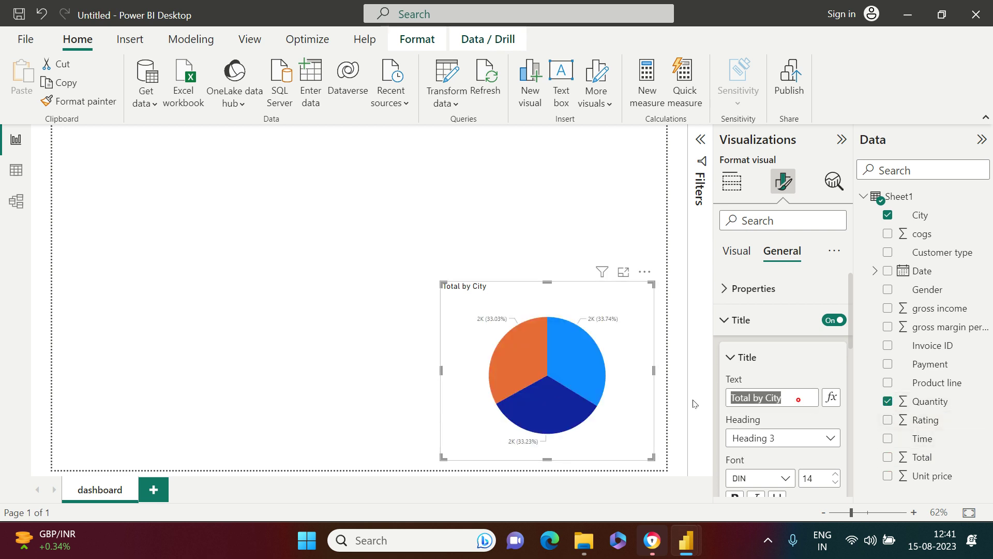
pyautogui.write('Qu')
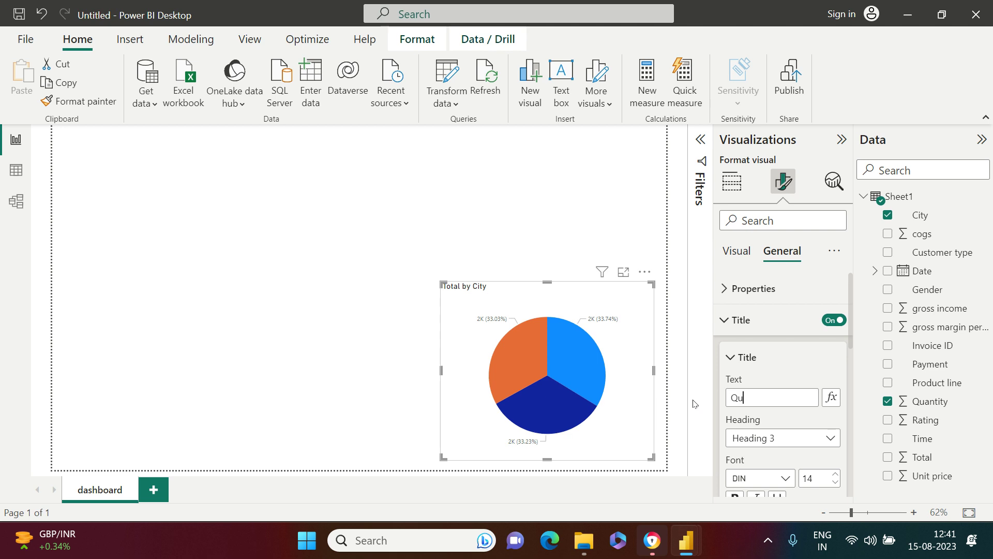
pyautogui.write('antity Sold by City')
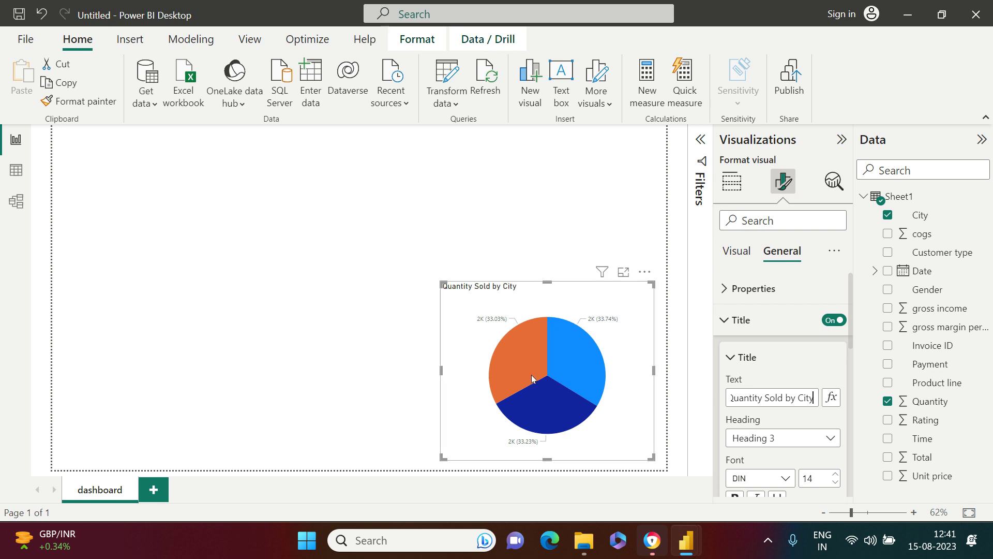
pyautogui.click(738, 320)
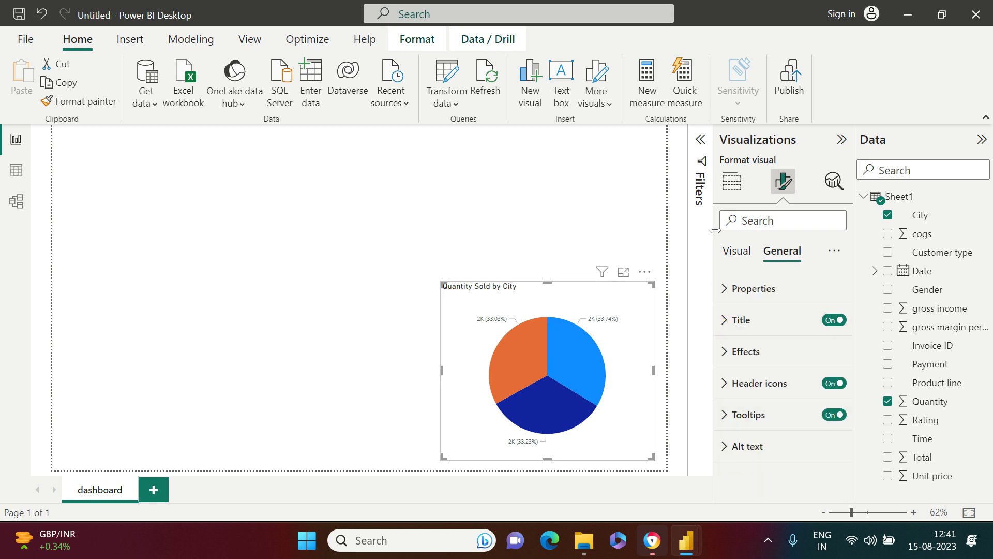
# Set pie detail labels to category and percent of total, bold, font size 11
pyautogui.click(738, 252)
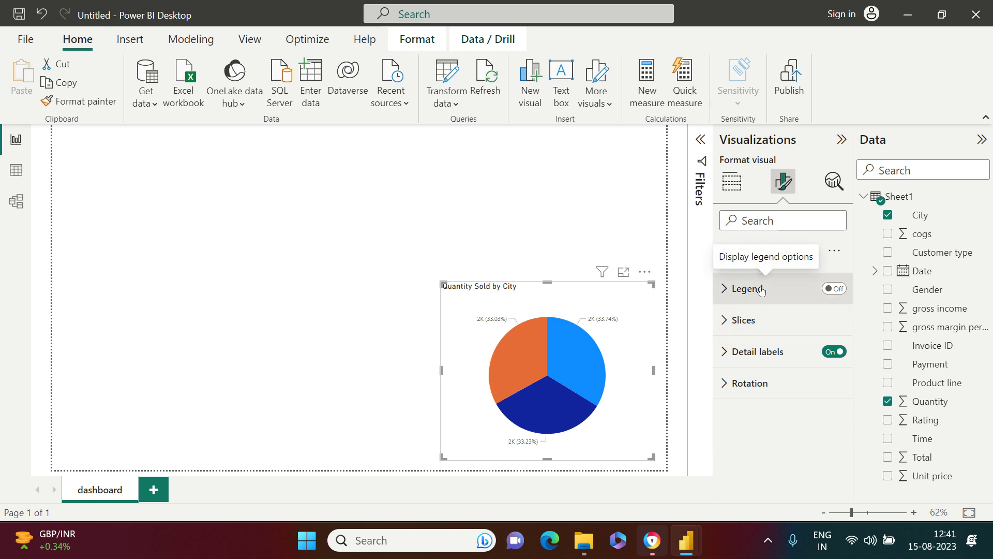
pyautogui.click(758, 351)
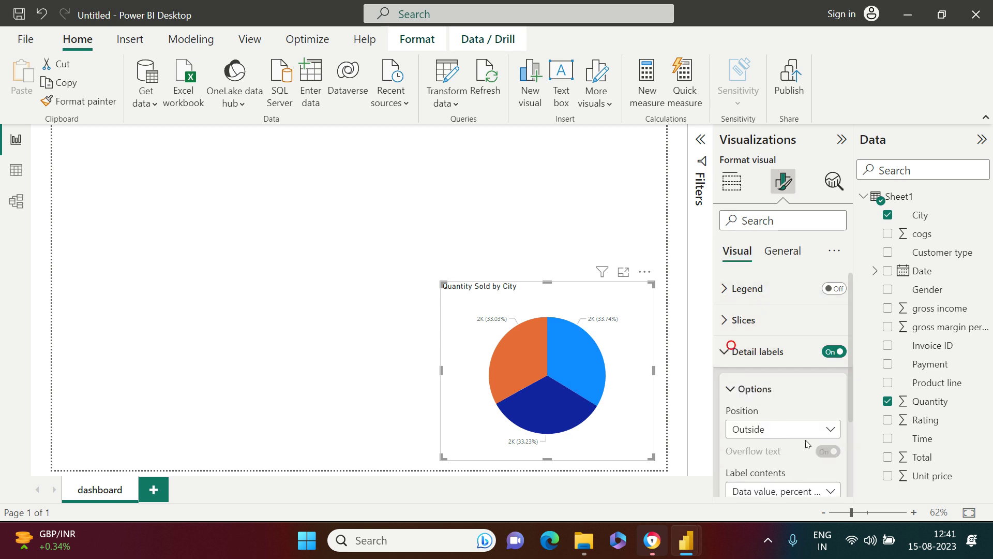
pyautogui.scroll(-2, 805, 446)
pyautogui.click(823, 391)
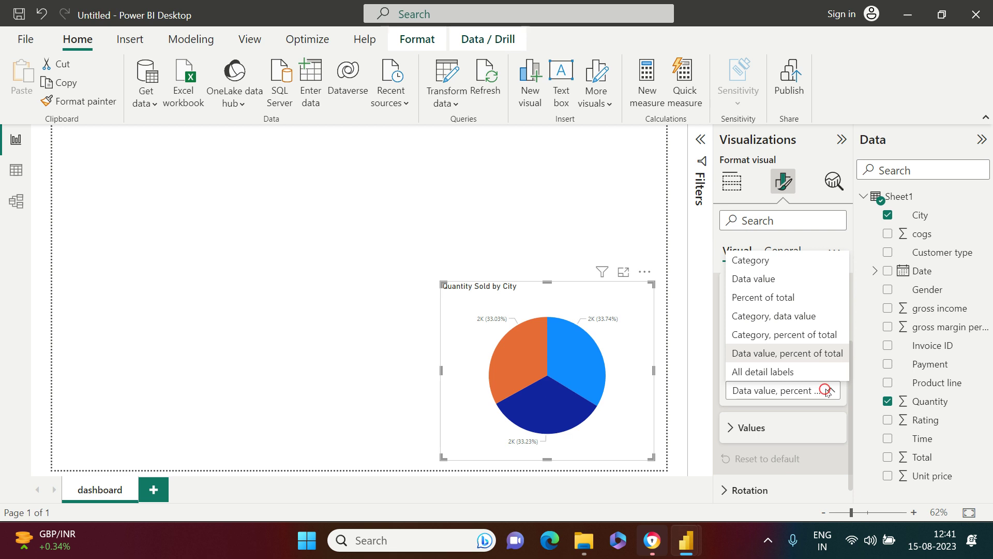
pyautogui.click(784, 336)
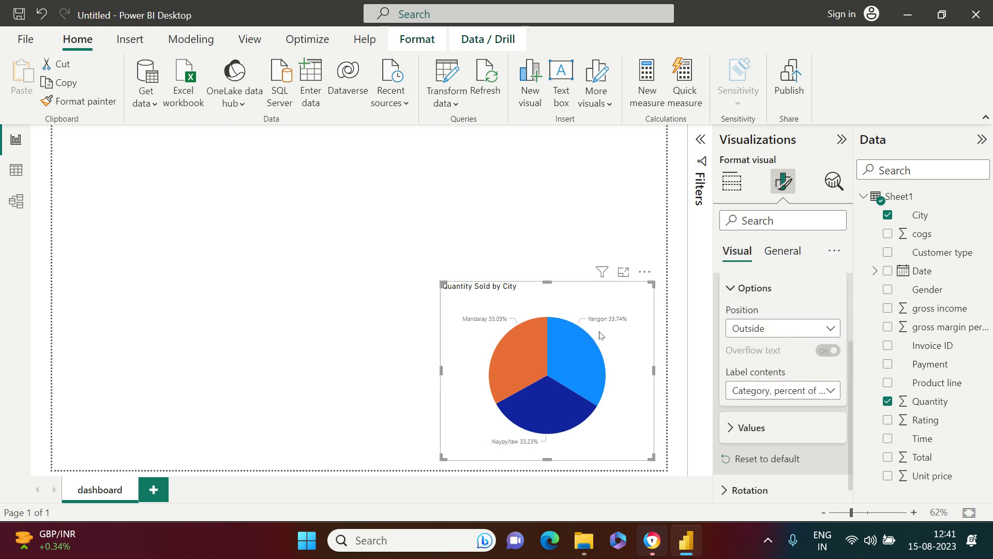
pyautogui.click(733, 429)
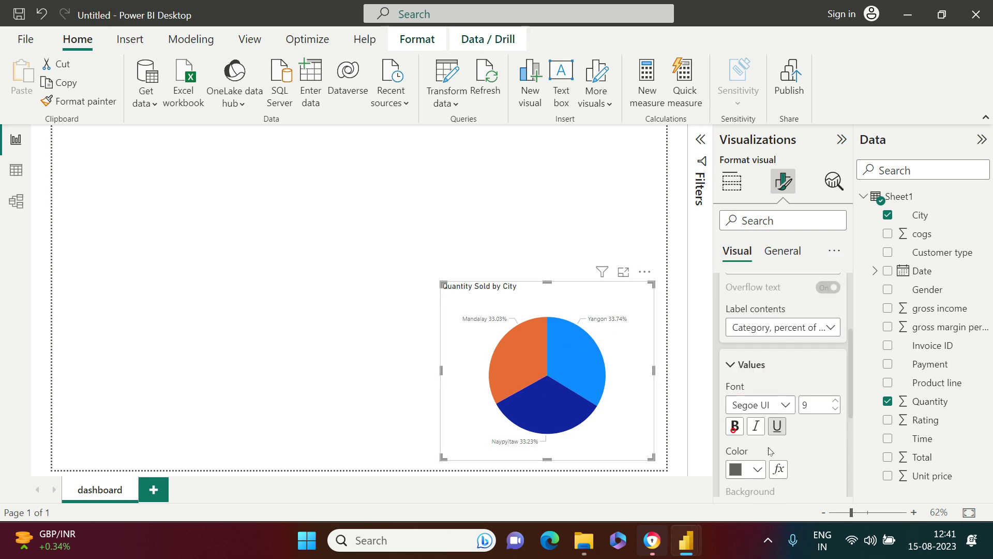
pyautogui.click(735, 355)
pyautogui.doubleClick(834, 330)
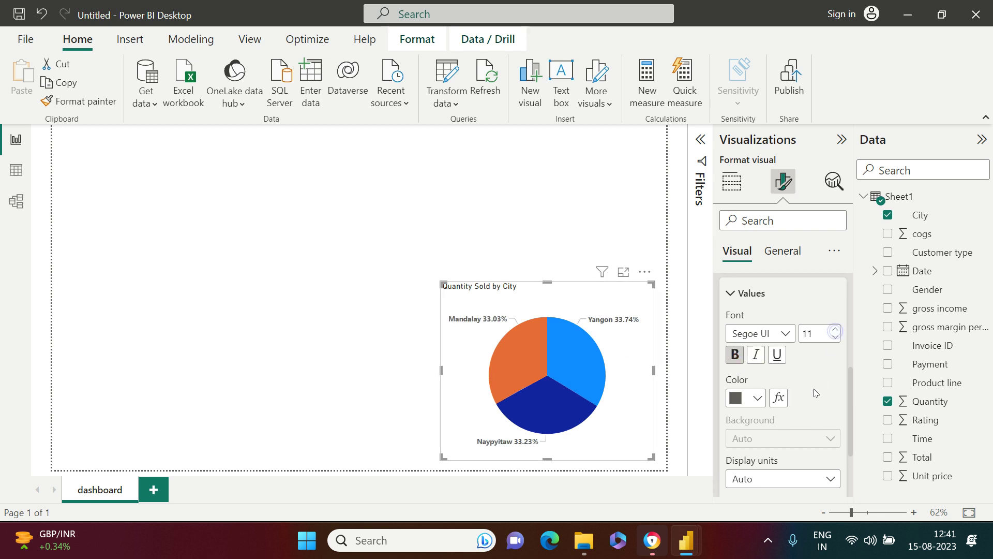
pyautogui.scroll(3, 815, 392)
pyautogui.scroll(2, 815, 391)
pyautogui.click(733, 352)
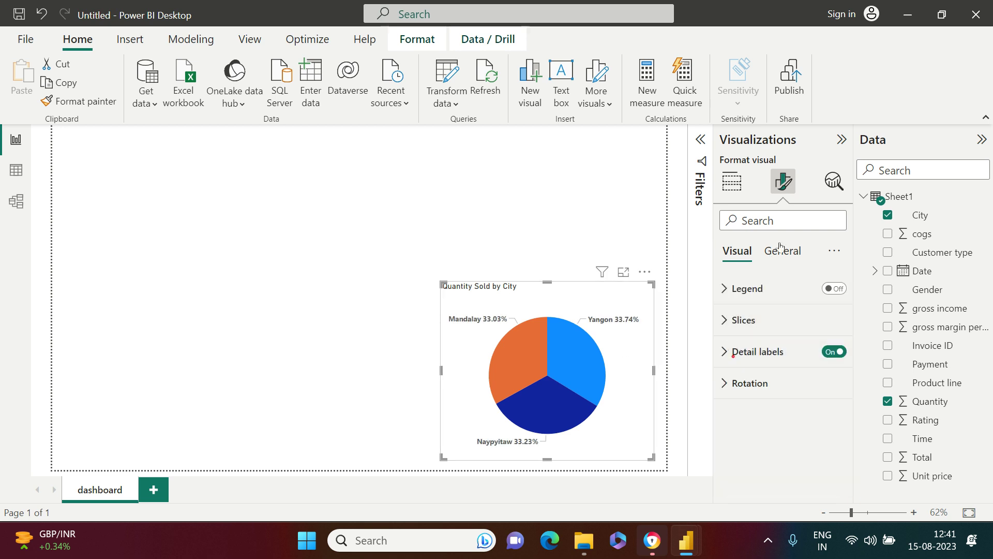
# Centre the pie chart's title
pyautogui.click(781, 252)
pyautogui.click(766, 319)
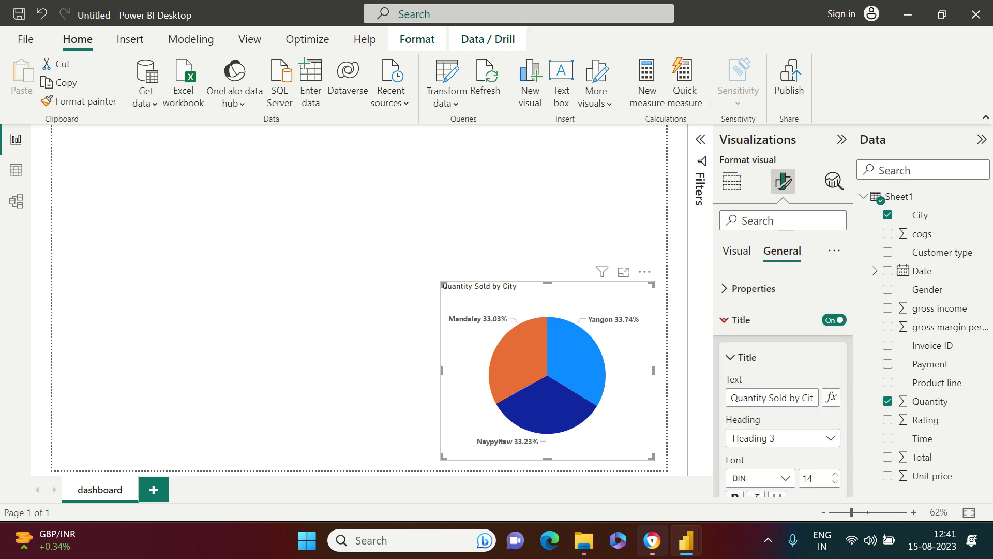
pyautogui.scroll(-3, 781, 398)
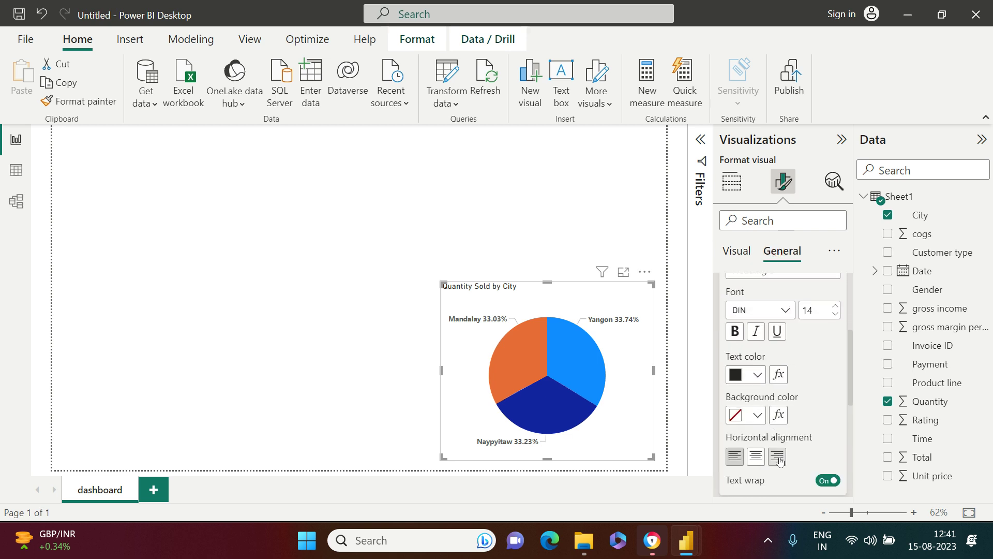
pyautogui.click(762, 459)
# Enlarge the pie chart toward the upper left, then add a new blank report page
pyautogui.click(434, 217)
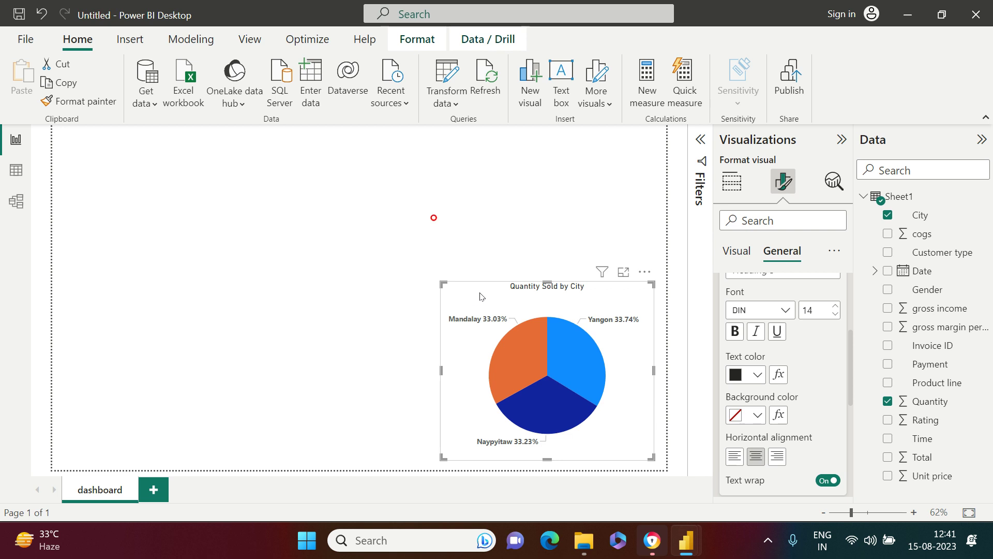
pyautogui.click(479, 291)
pyautogui.moveTo(441, 283); pyautogui.dragTo(381, 228)
pyautogui.click(283, 275)
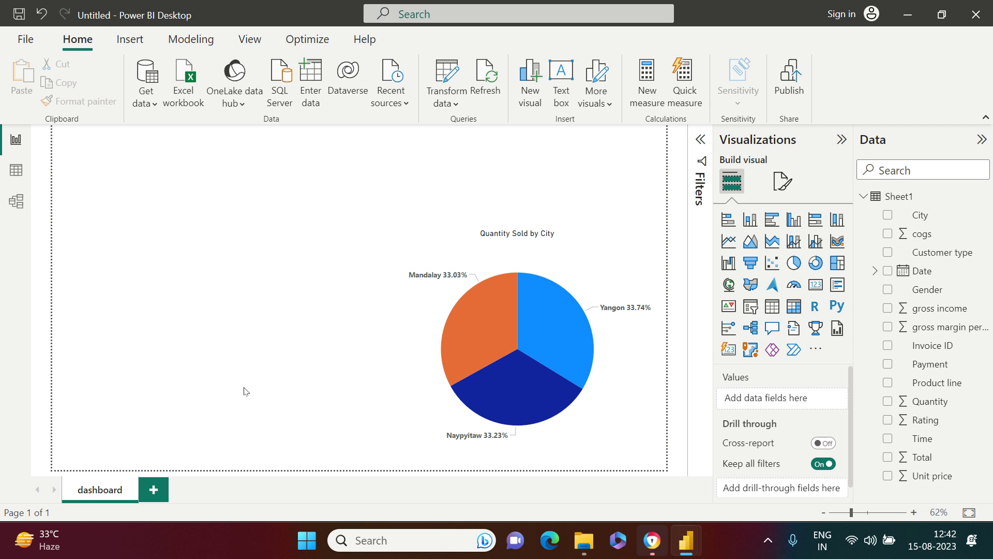
pyautogui.click(154, 490)
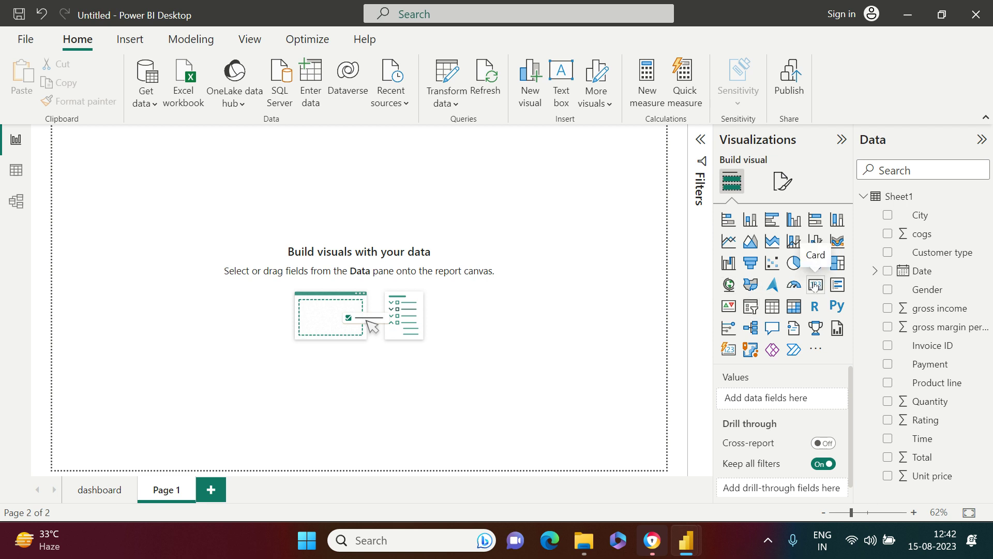
# Place a full-width card across the top of Page 1 showing First City from the City field
pyautogui.moveTo(251, 265); pyautogui.dragTo(236, 220)
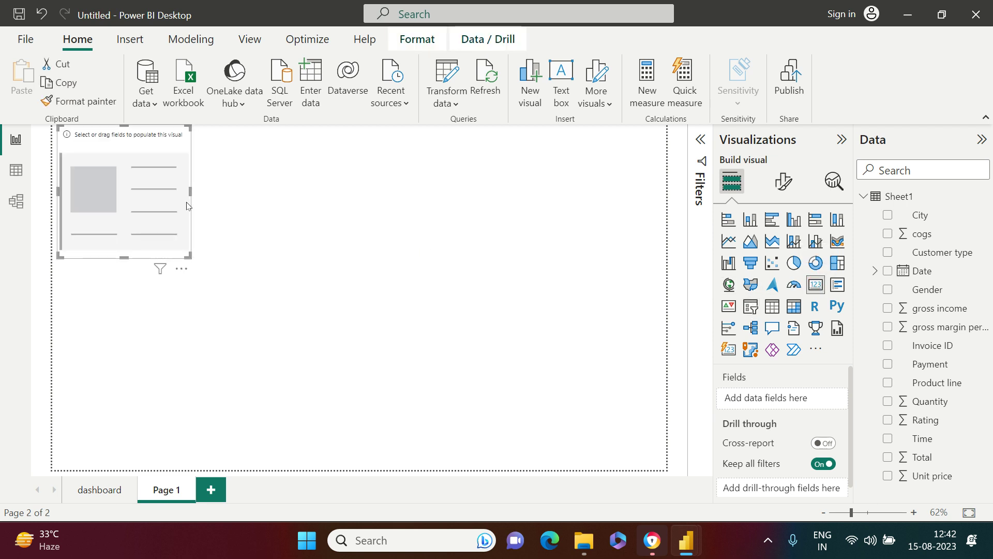
pyautogui.moveTo(191, 193); pyautogui.dragTo(681, 191)
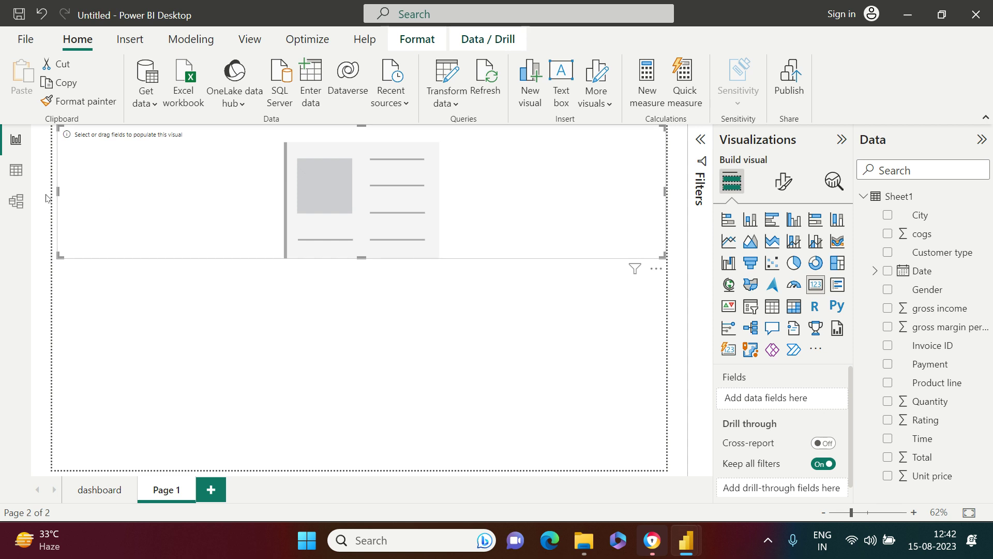
pyautogui.moveTo(58, 191); pyautogui.dragTo(53, 189)
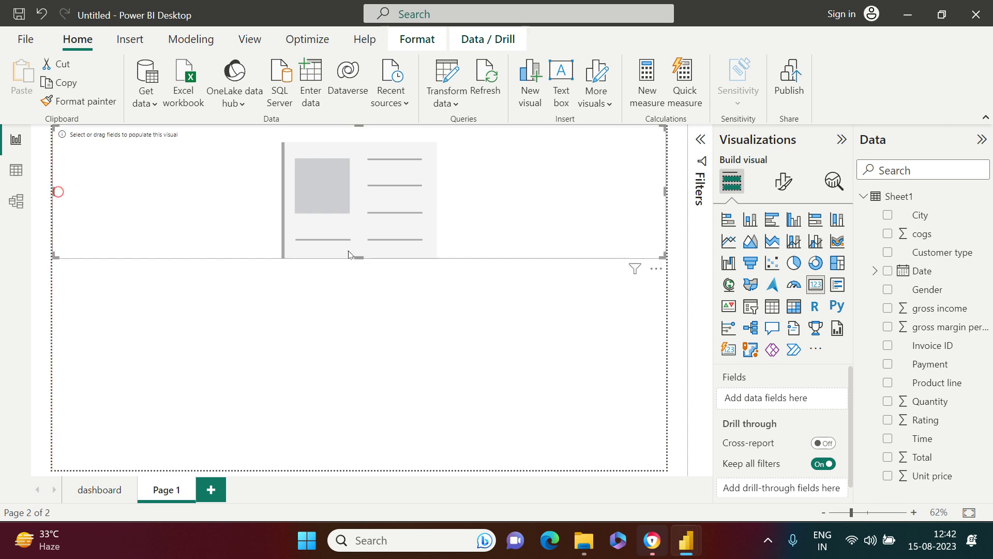
pyautogui.moveTo(357, 256); pyautogui.dragTo(353, 178)
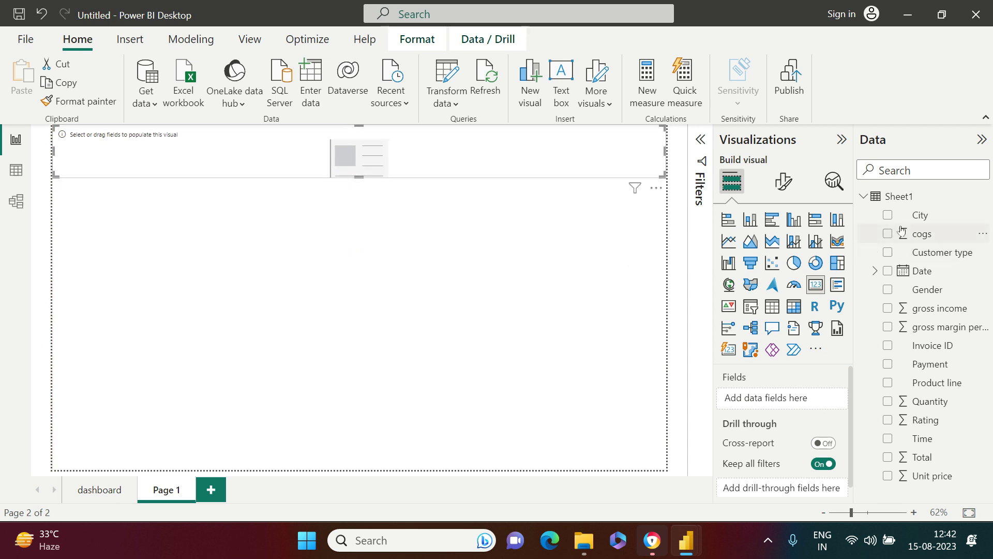
pyautogui.click(887, 214)
pyautogui.click(375, 219)
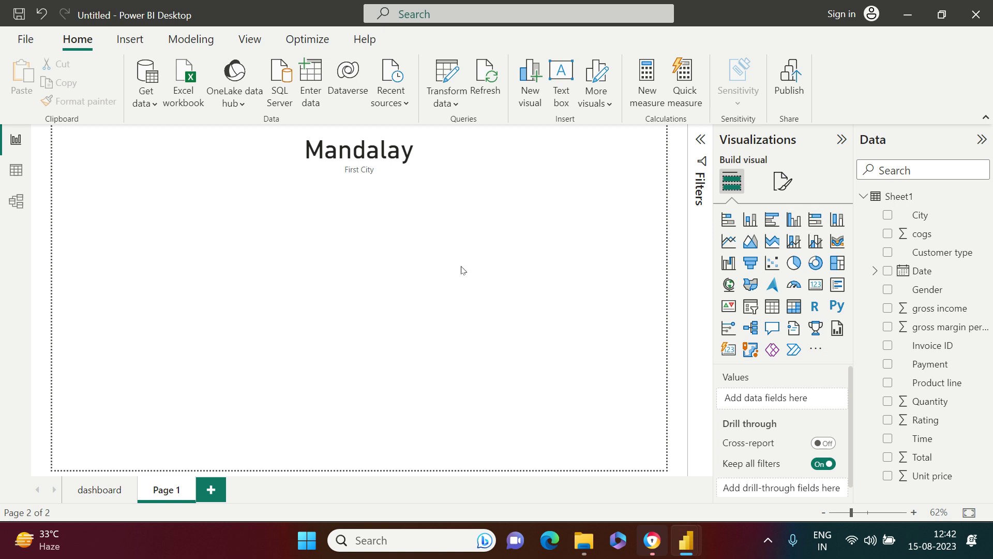
pyautogui.hotkey('ctrl', 'z')
pyautogui.click(462, 173)
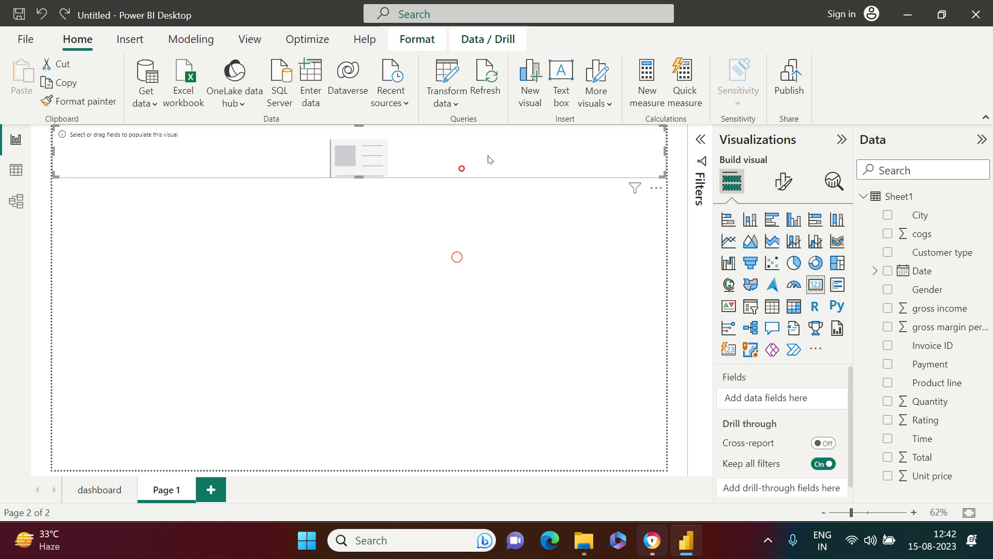
pyautogui.click(887, 215)
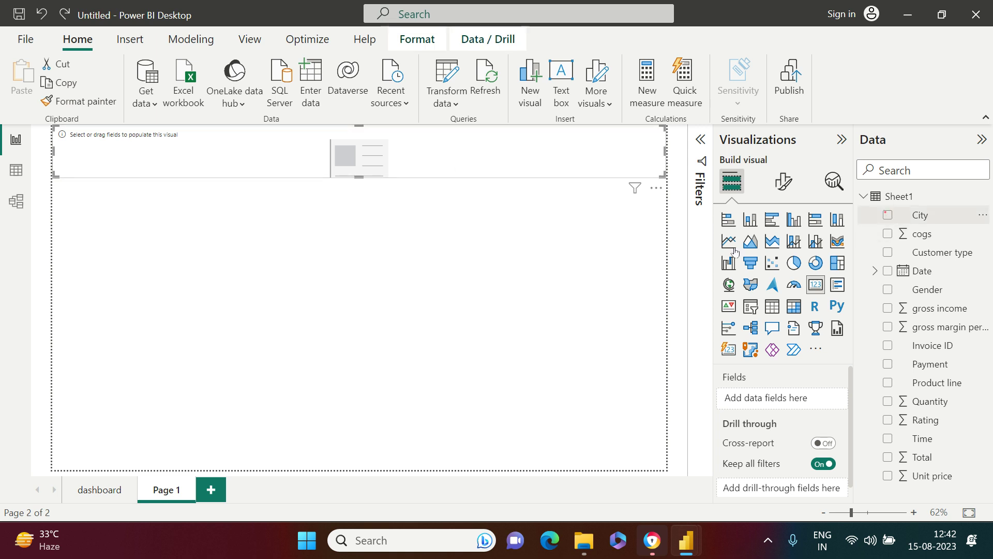
pyautogui.click(478, 306)
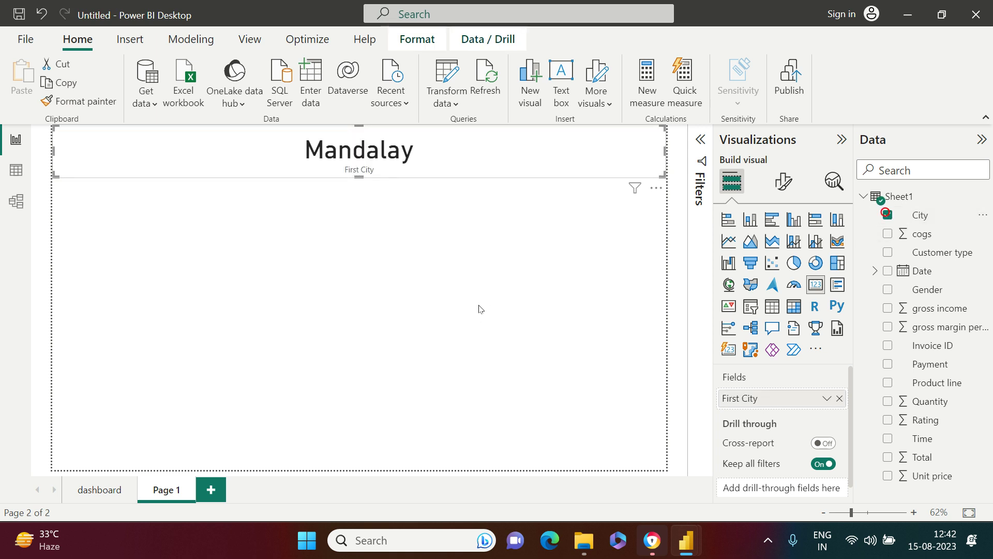
# Add a clustered bar chart of Total by Gender on the left half of the page
pyautogui.click(771, 221)
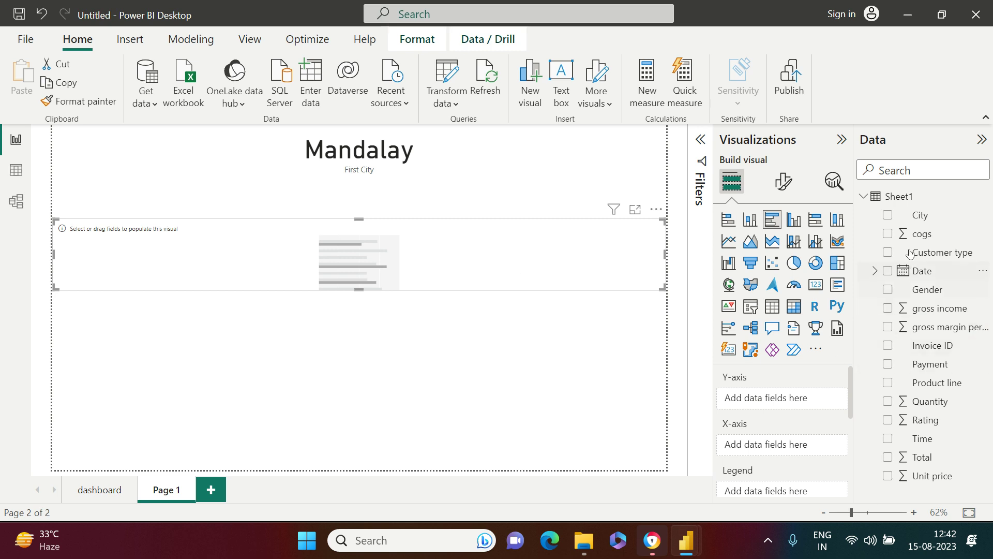
pyautogui.click(888, 291)
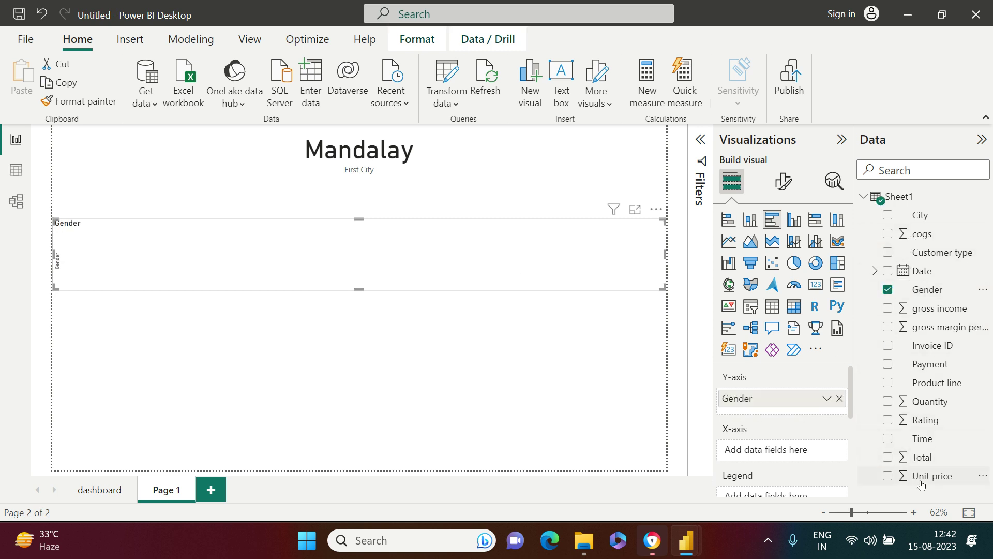
pyautogui.click(888, 457)
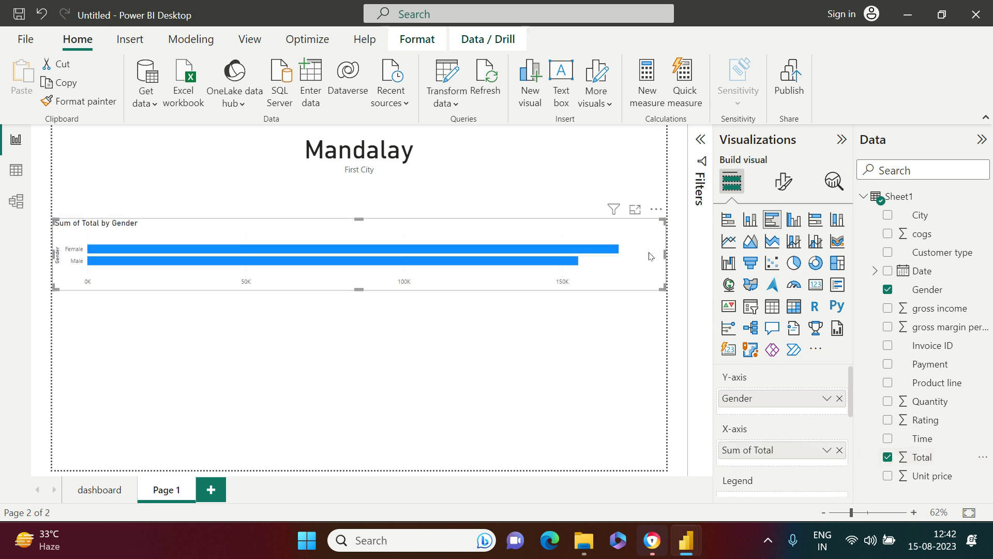
pyautogui.moveTo(664, 253); pyautogui.dragTo(334, 253)
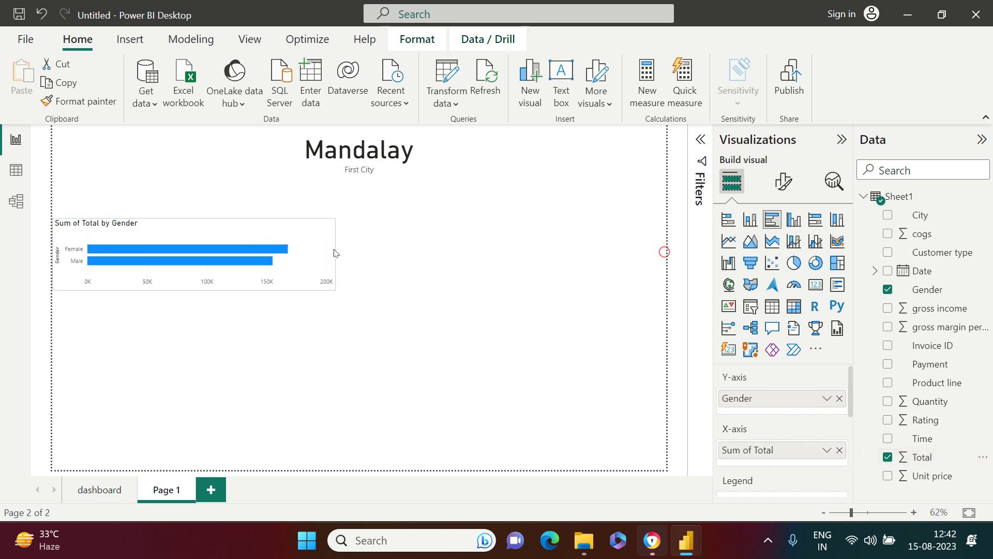
pyautogui.click(419, 282)
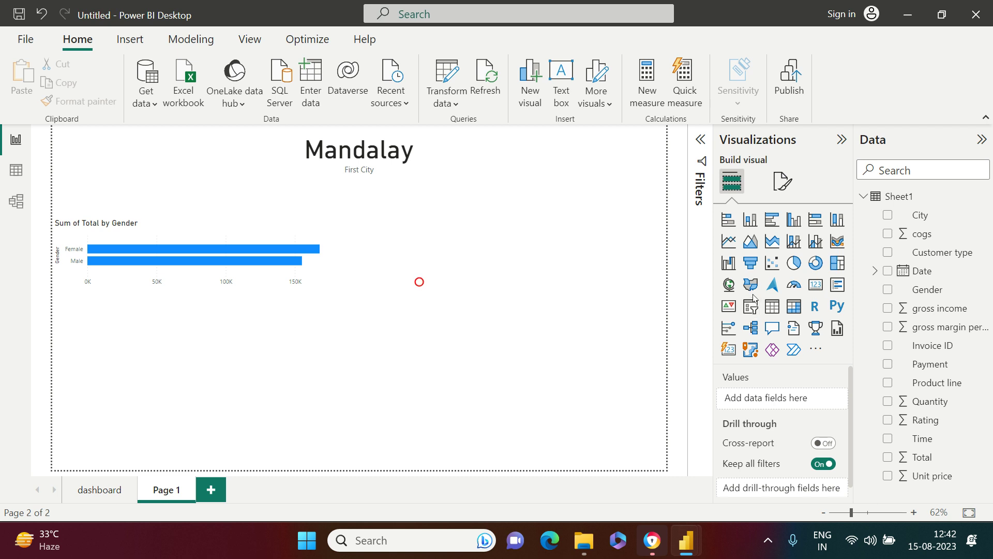
# Add a monthly line chart of Total, gross income and gross margin percentage below the bar chart
pyautogui.click(733, 242)
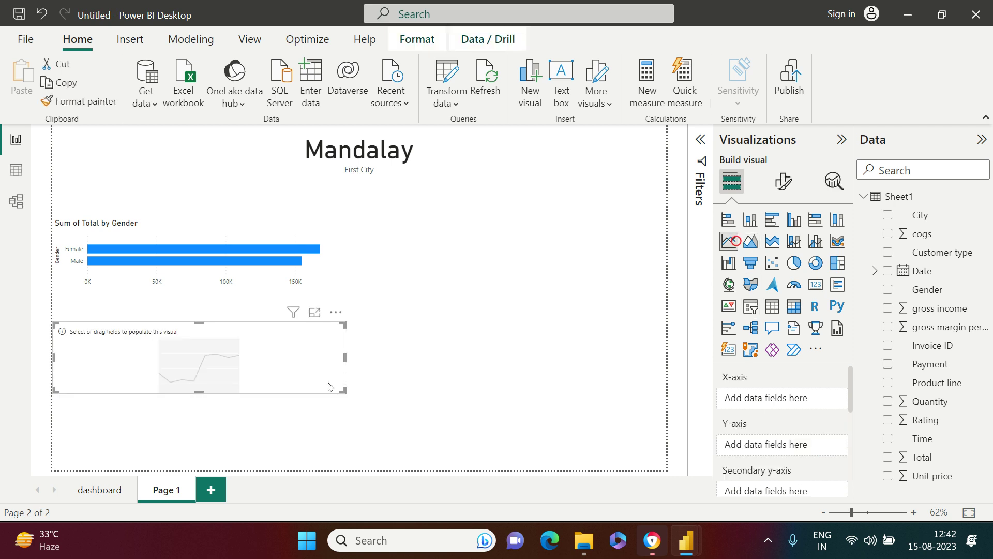
pyautogui.click(888, 271)
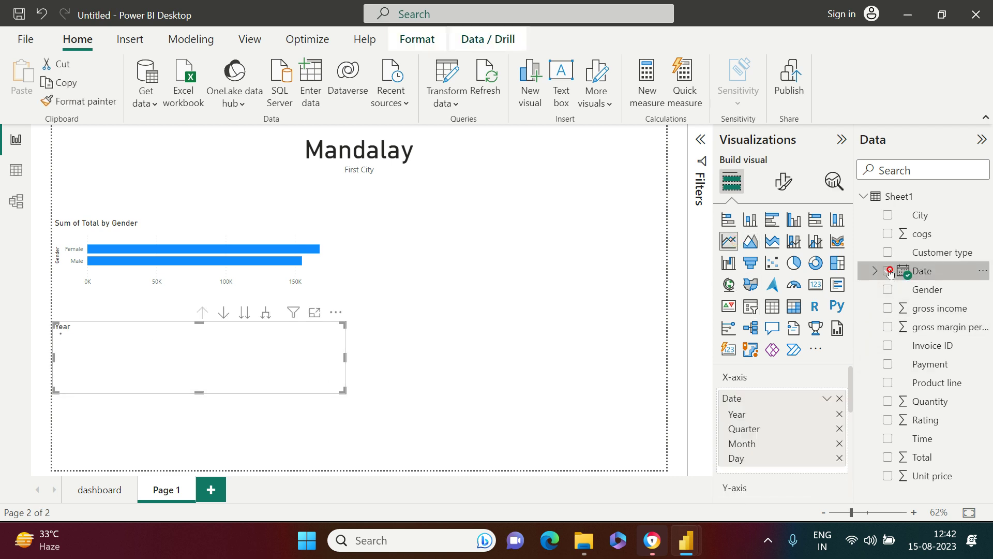
pyautogui.click(244, 314)
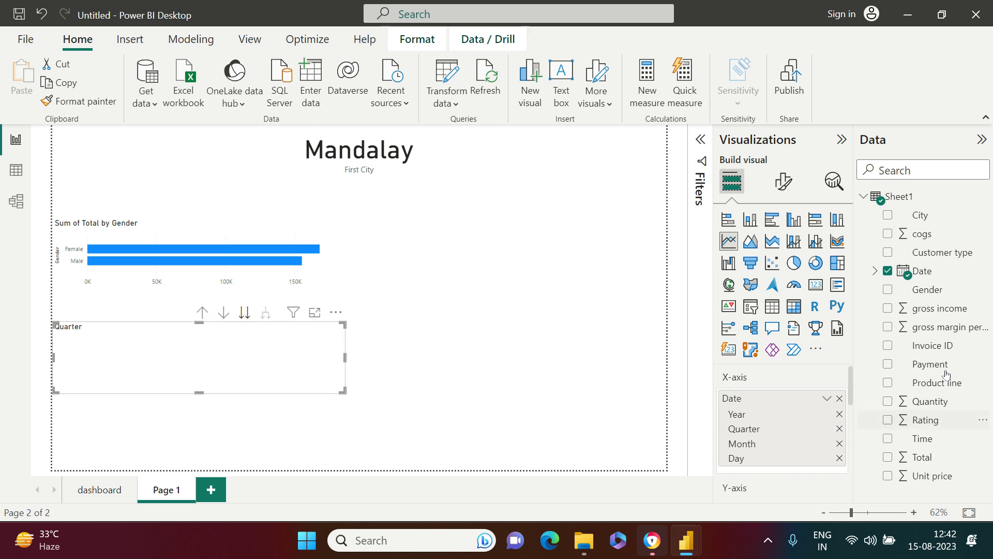
pyautogui.click(888, 457)
pyautogui.click(888, 307)
pyautogui.click(887, 326)
pyautogui.moveTo(347, 356); pyautogui.dragTo(666, 358)
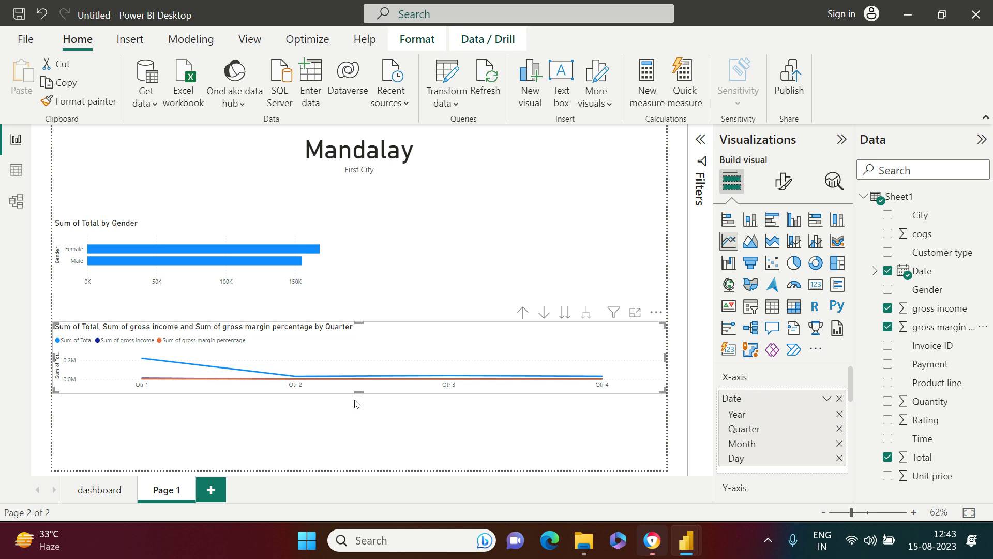
pyautogui.moveTo(358, 392); pyautogui.dragTo(359, 427)
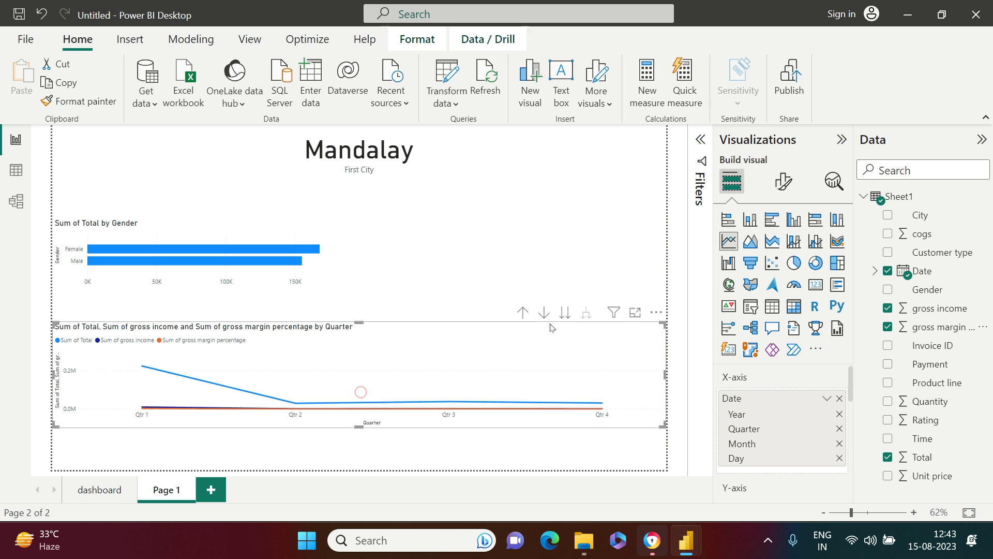
pyautogui.click(565, 312)
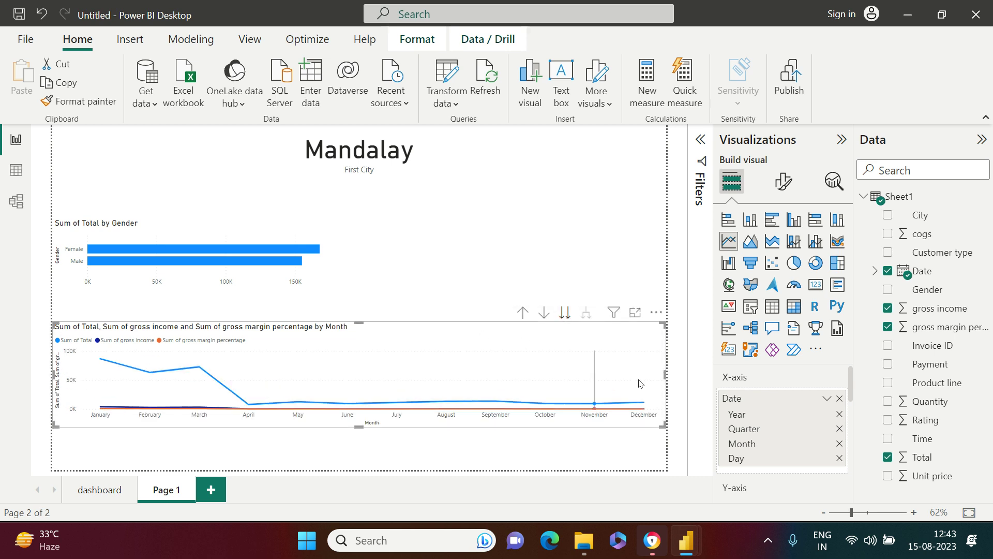
pyautogui.moveTo(664, 374)
pyautogui.mouseDown()
pyautogui.moveTo(505, 372)
pyautogui.moveTo(649, 317)
pyautogui.moveTo(511, 361)
pyautogui.moveTo(454, 352)
pyautogui.moveTo(665, 360)
pyautogui.mouseUp()
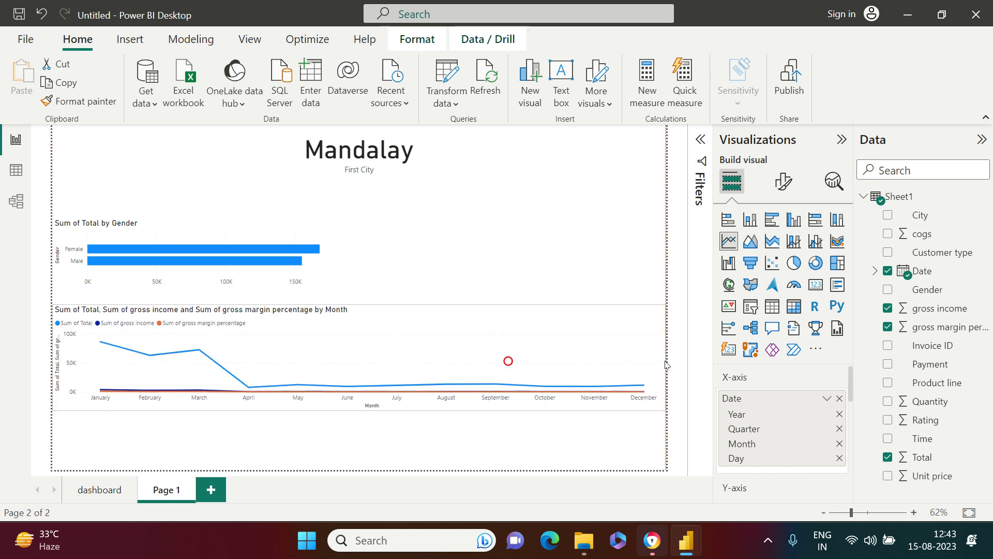
pyautogui.click(382, 442)
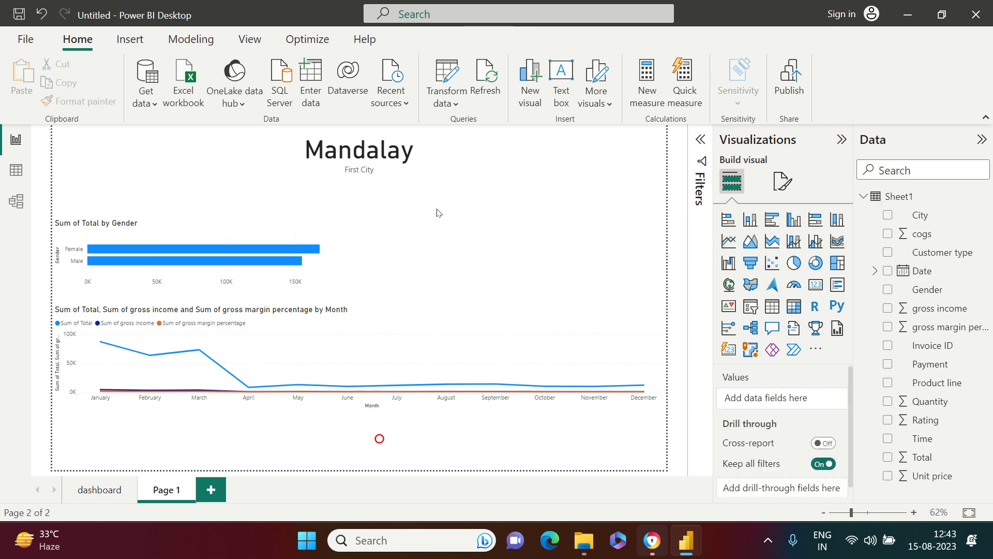
pyautogui.click(266, 177)
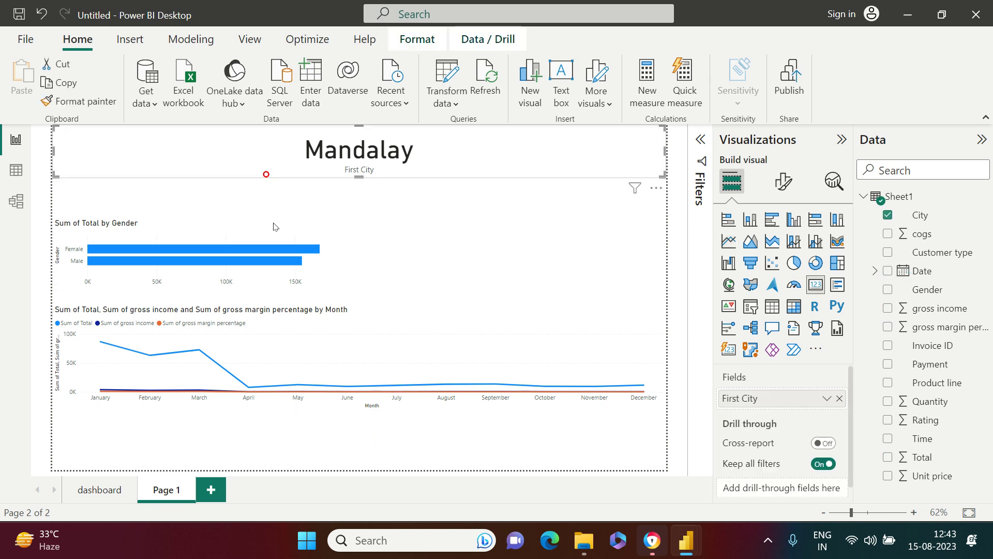
pyautogui.keyDown('ctrl'); pyautogui.click(274, 224); pyautogui.keyUp('ctrl')
pyautogui.keyDown('ctrl'); pyautogui.click(454, 342); pyautogui.keyUp('ctrl')
pyautogui.click(777, 191)
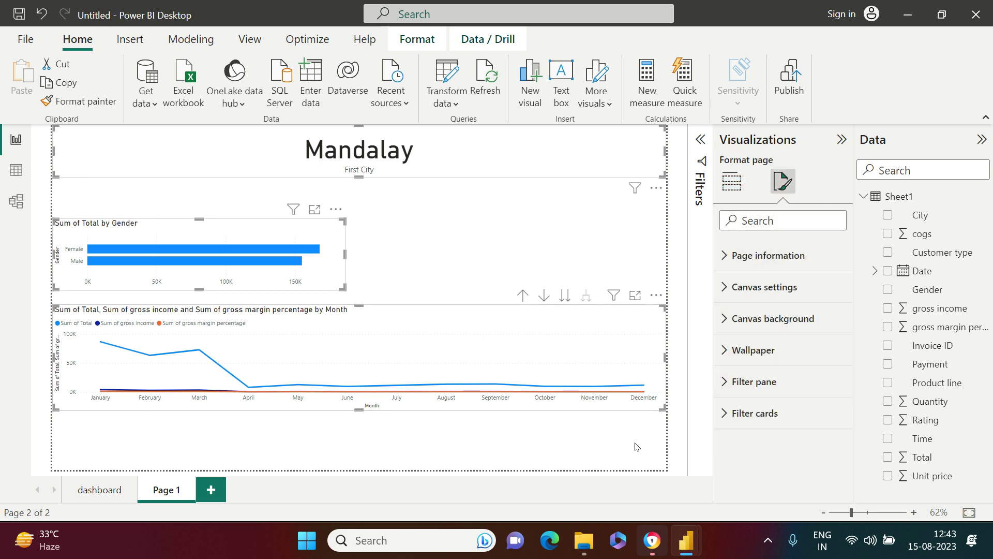
pyautogui.click(621, 439)
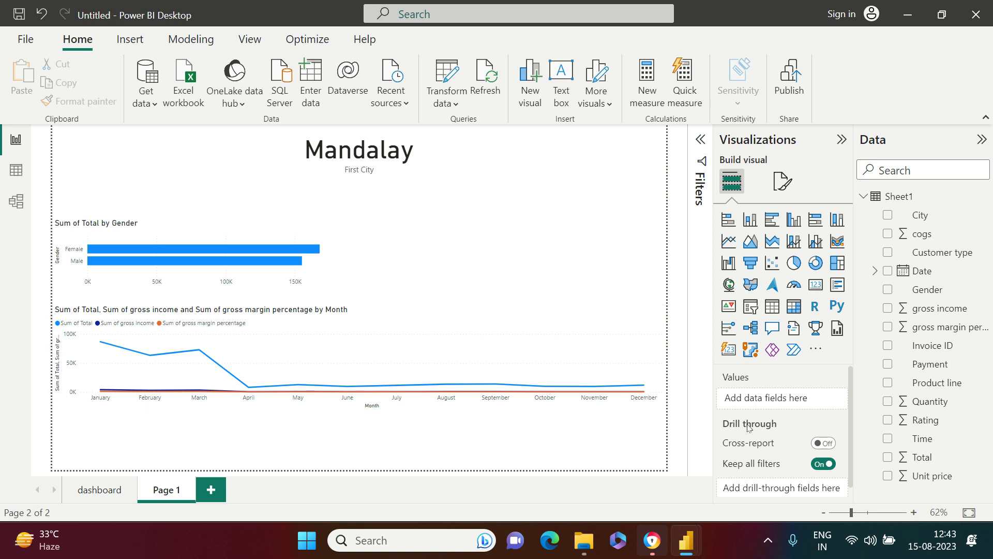
# Rename Page 1 to 'city'
pyautogui.doubleClick(160, 492)
pyautogui.write('city')
pyautogui.press('Return')
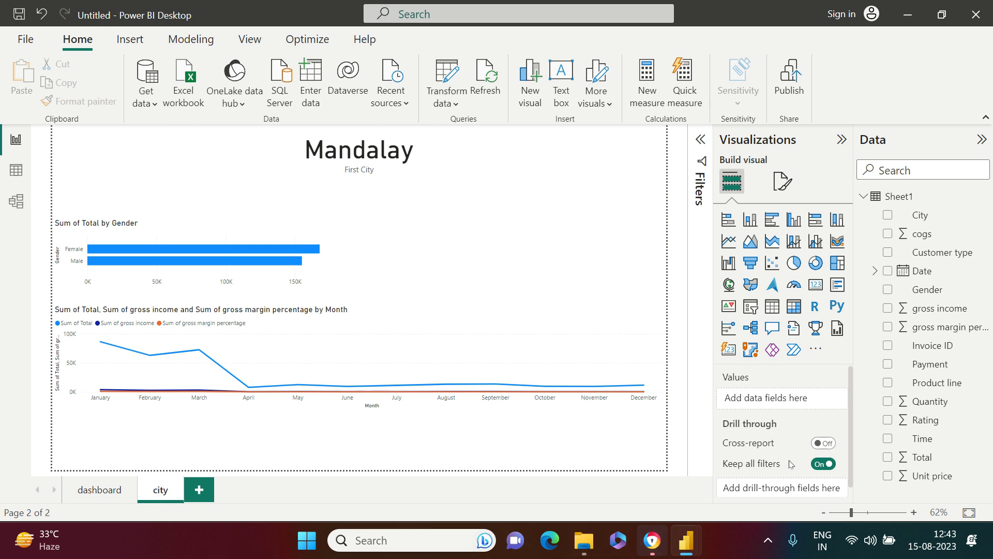
pyautogui.click(562, 313)
pyautogui.click(605, 232)
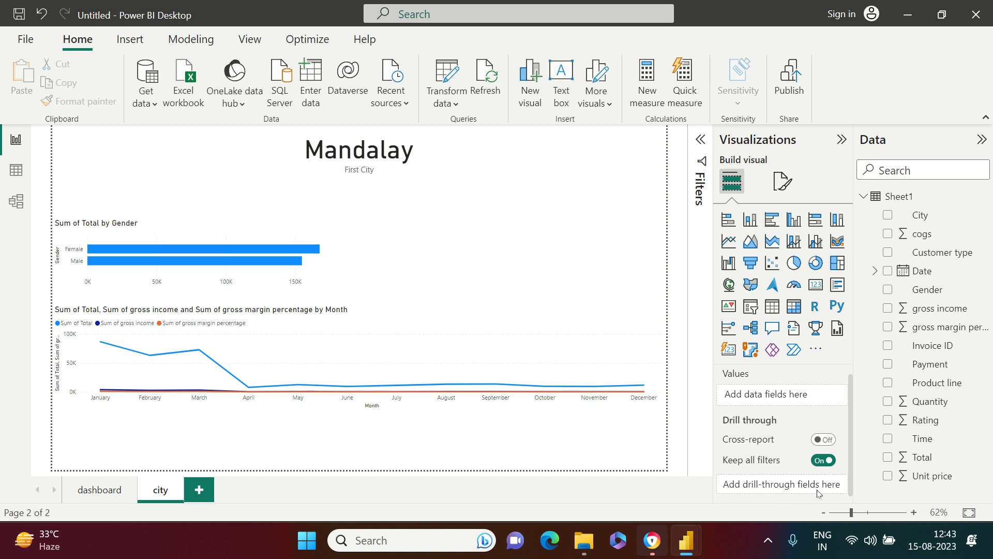
# Make City the page's drill-through field and return to the dashboard page
pyautogui.moveTo(920, 215); pyautogui.dragTo(783, 485)
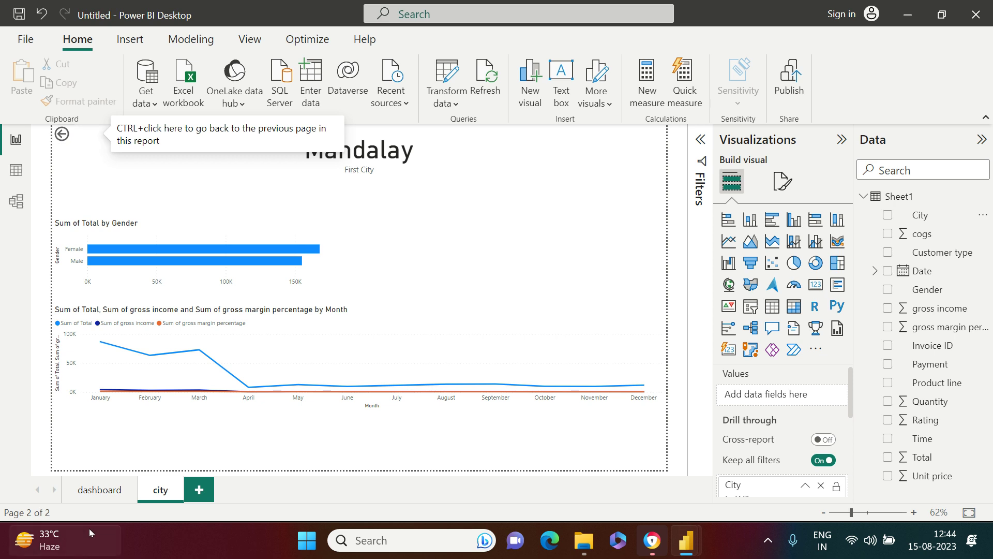
pyautogui.click(96, 498)
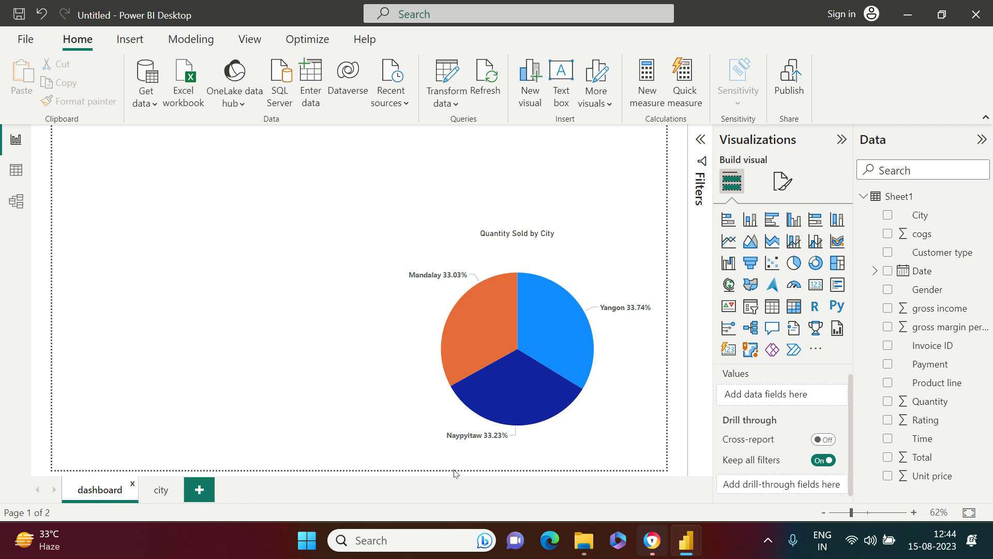
pyautogui.moveTo(494, 322)
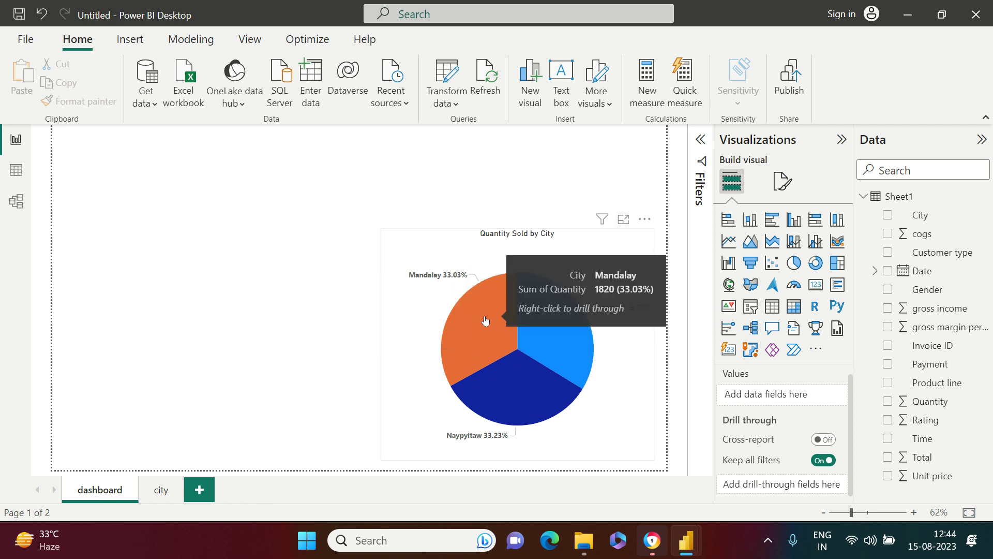
# Drill through from the Mandalay slice to the city page and come back to the dashboard
pyautogui.rightClick(486, 319)
pyautogui.moveTo(528, 419)
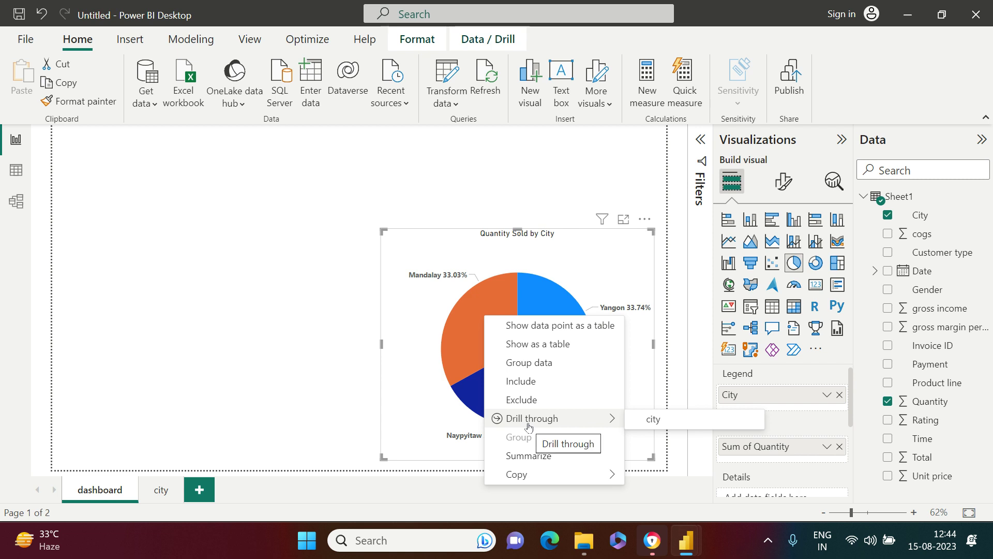
pyautogui.click(657, 421)
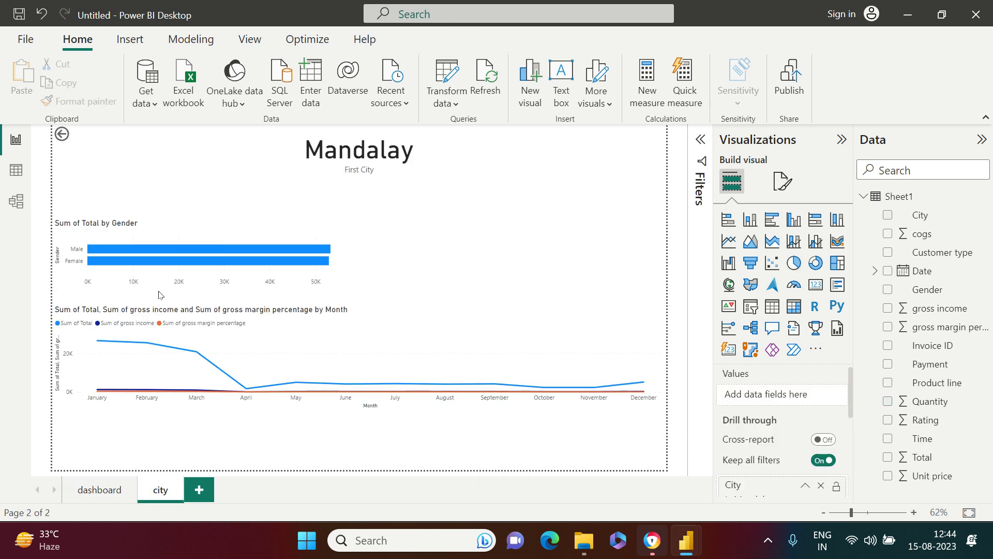
pyautogui.keyDown('ctrl'); pyautogui.click(62, 135); pyautogui.keyUp('ctrl')
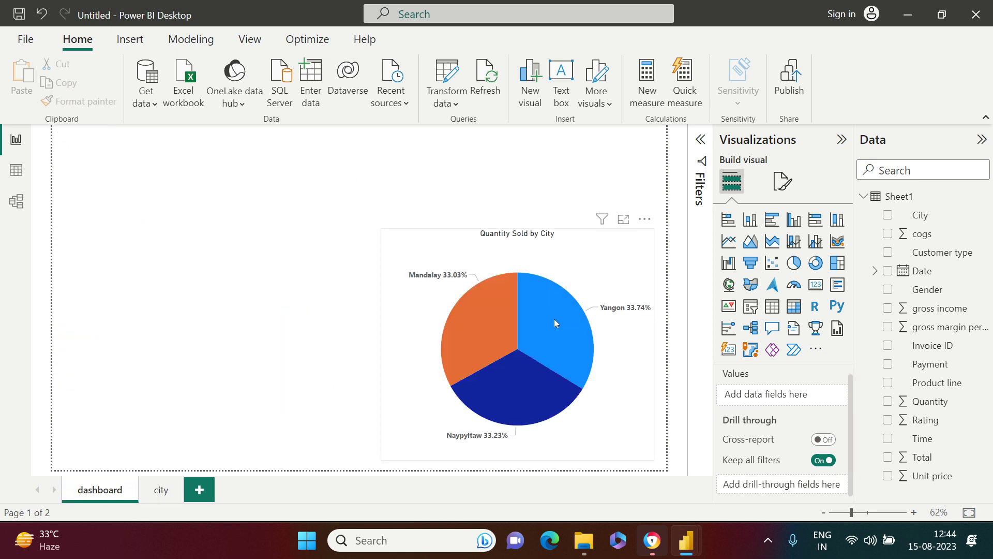
# Drill through from the Naypyitaw slice to the city page and come back to the dashboard
pyautogui.rightClick(527, 402)
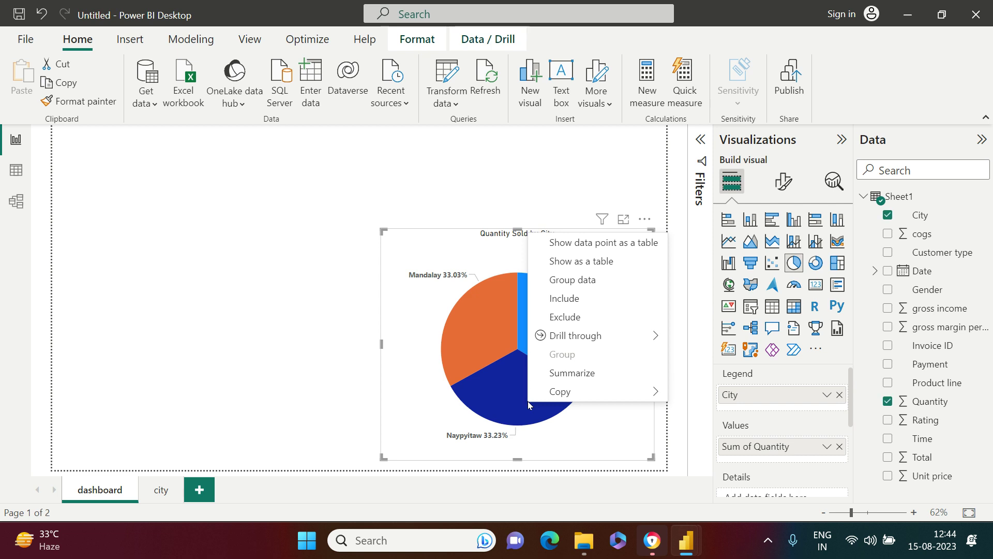
pyautogui.moveTo(576, 336)
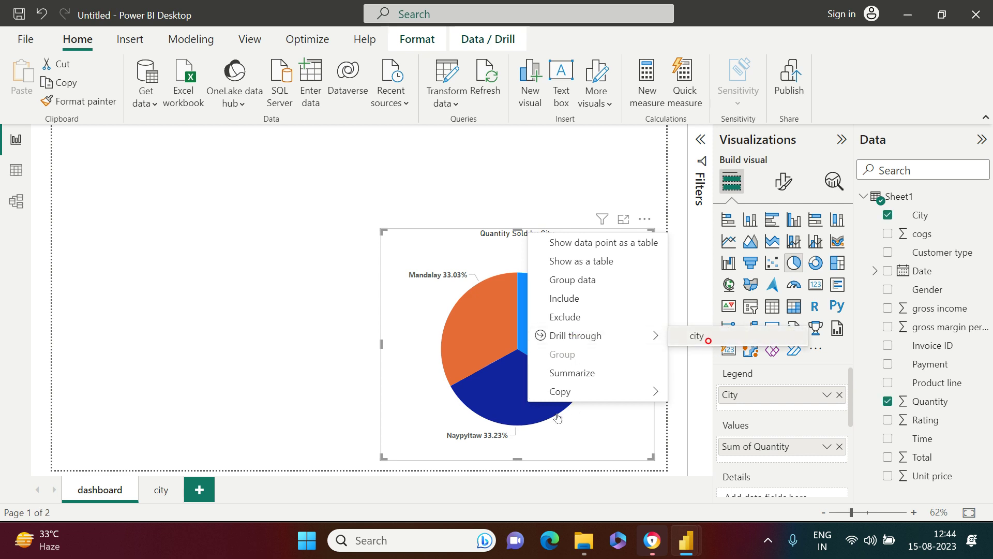
pyautogui.click(699, 335)
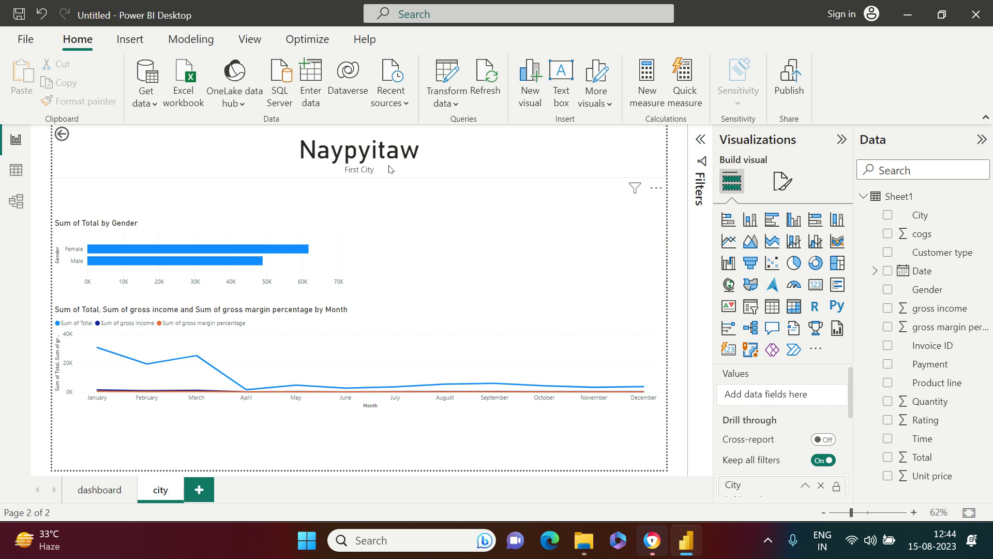
pyautogui.click(106, 489)
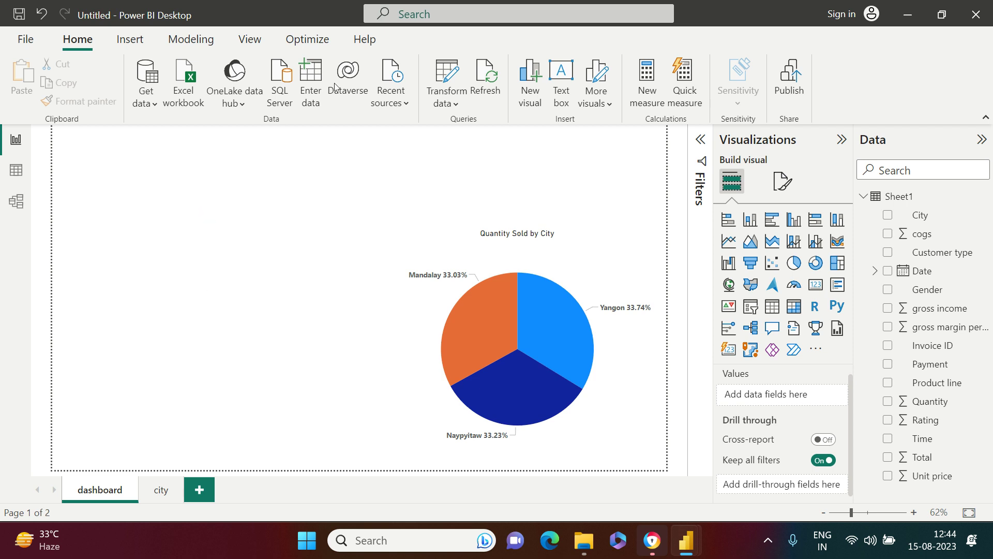
pyautogui.click(126, 42)
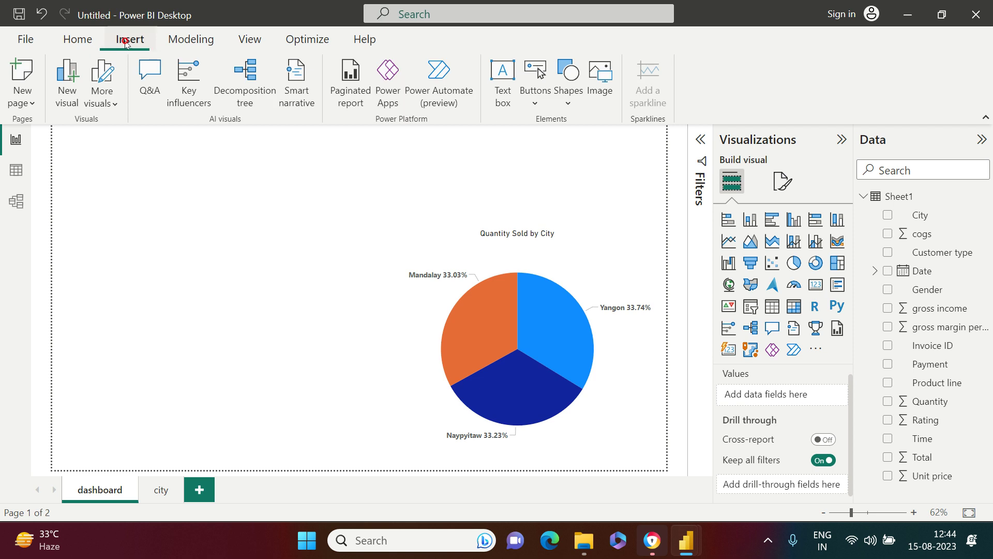
# Insert a rounded rectangle on the dashboard and resize it into a button-sized bar
pyautogui.click(569, 99)
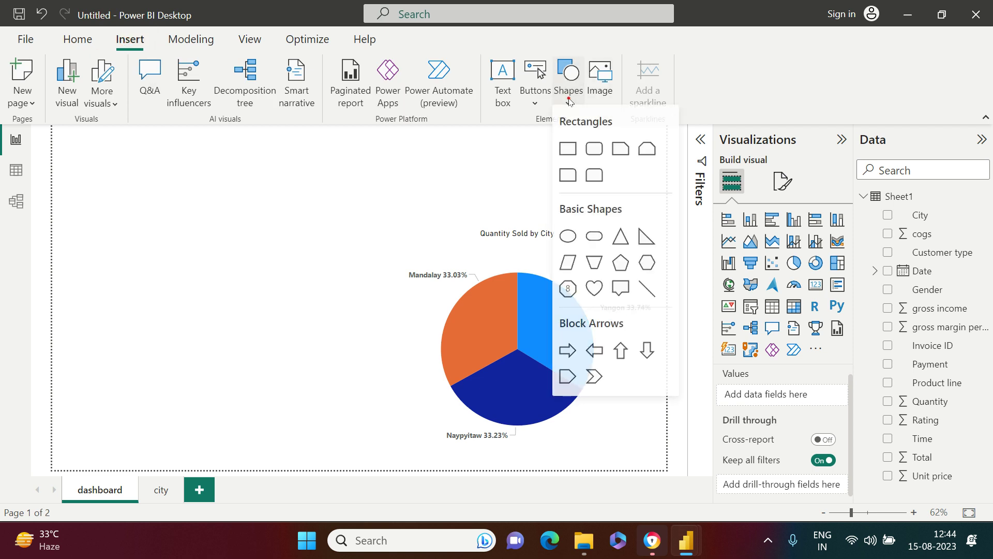
pyautogui.click(594, 158)
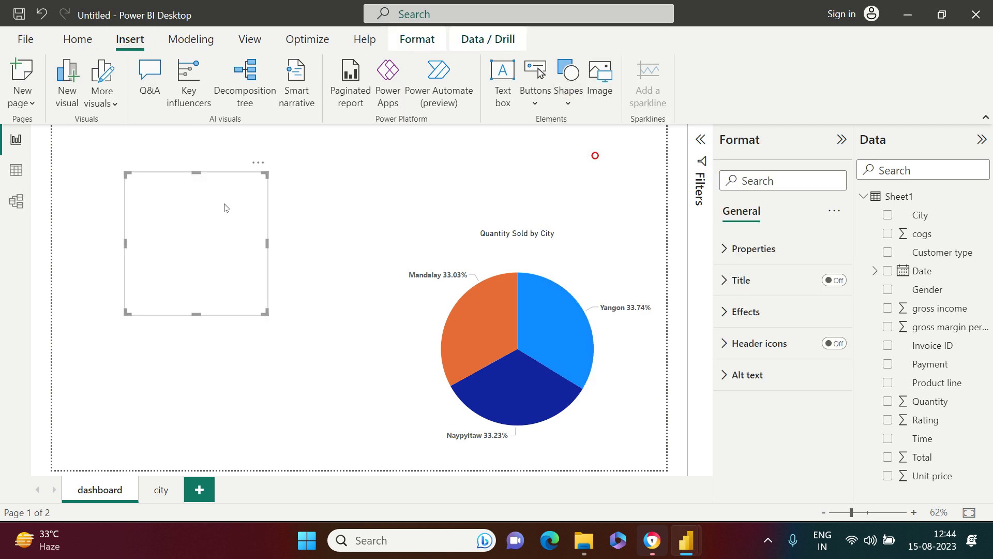
pyautogui.moveTo(267, 239); pyautogui.dragTo(365, 240)
pyautogui.moveTo(246, 314); pyautogui.dragTo(257, 214)
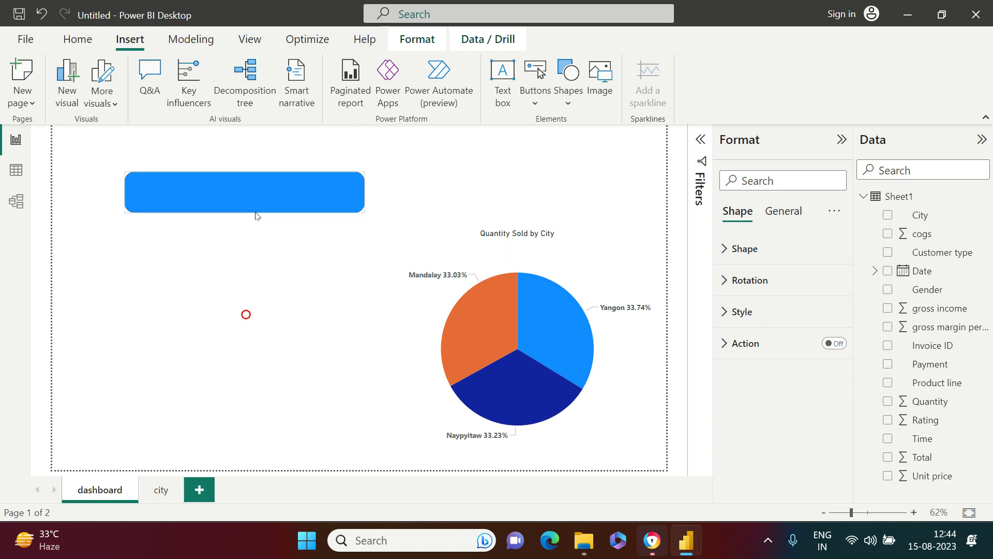
pyautogui.moveTo(364, 195); pyautogui.dragTo(298, 198)
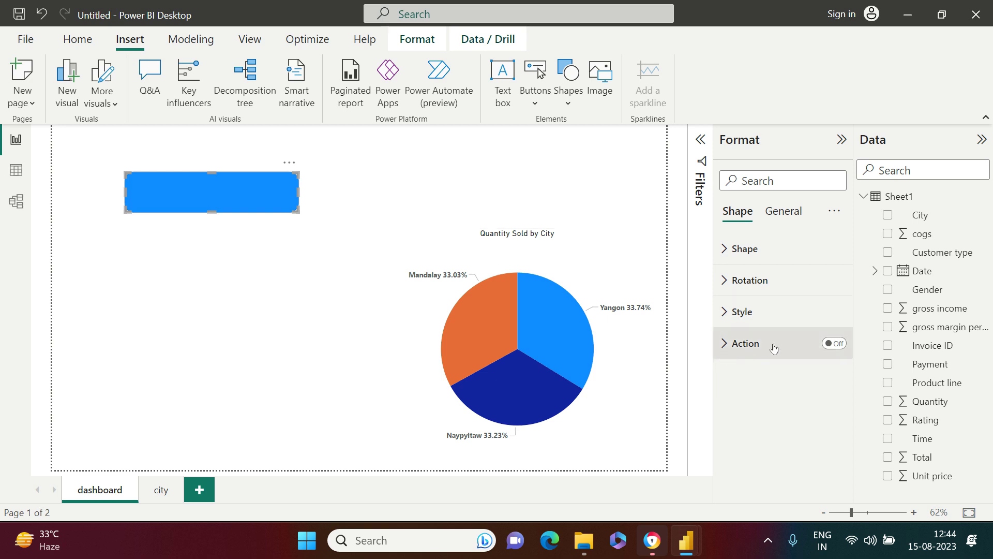
# Give the shape a Drill through action with the city page as destination
pyautogui.click(834, 344)
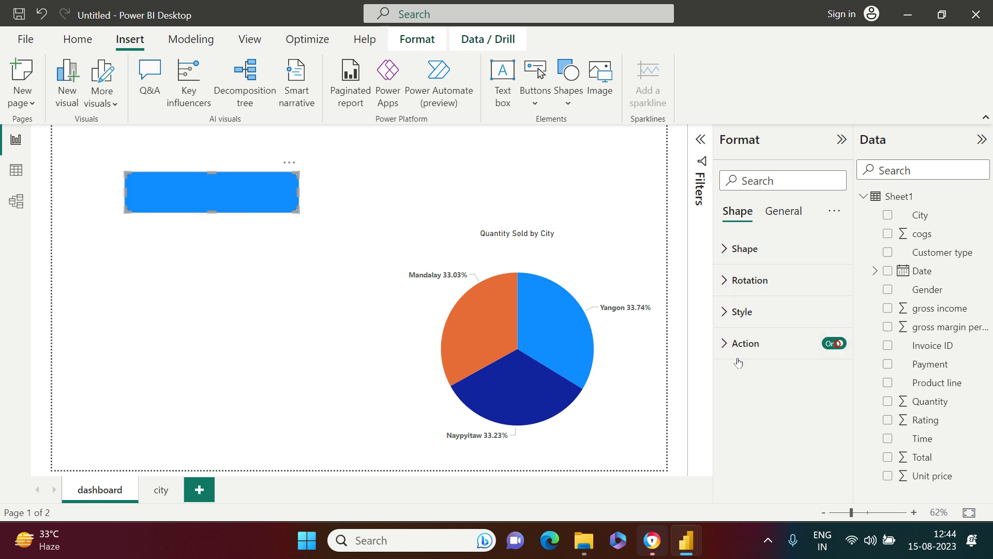
pyautogui.click(724, 343)
pyautogui.click(790, 422)
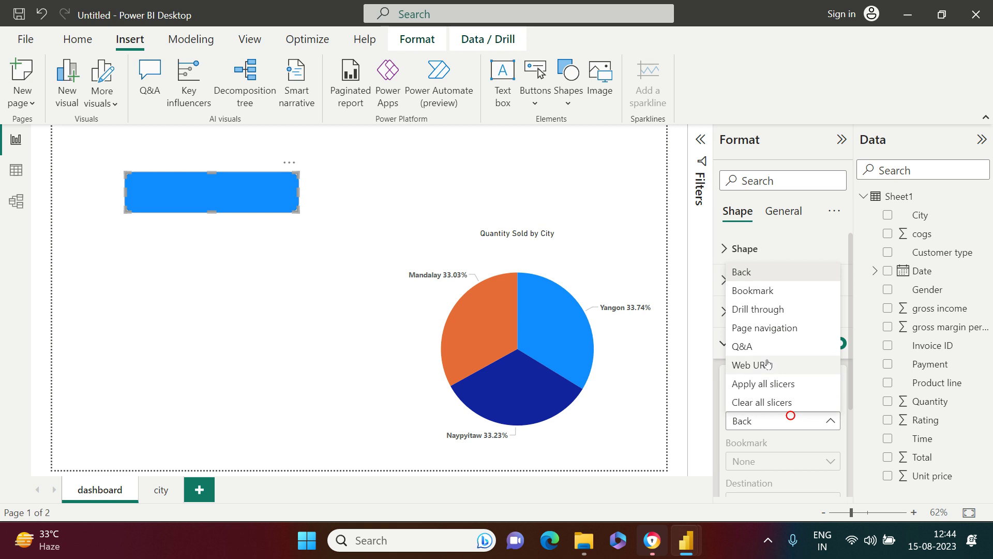
pyautogui.press('Escape')
pyautogui.scroll(-3, 773, 341)
pyautogui.click(784, 385)
pyautogui.click(735, 420)
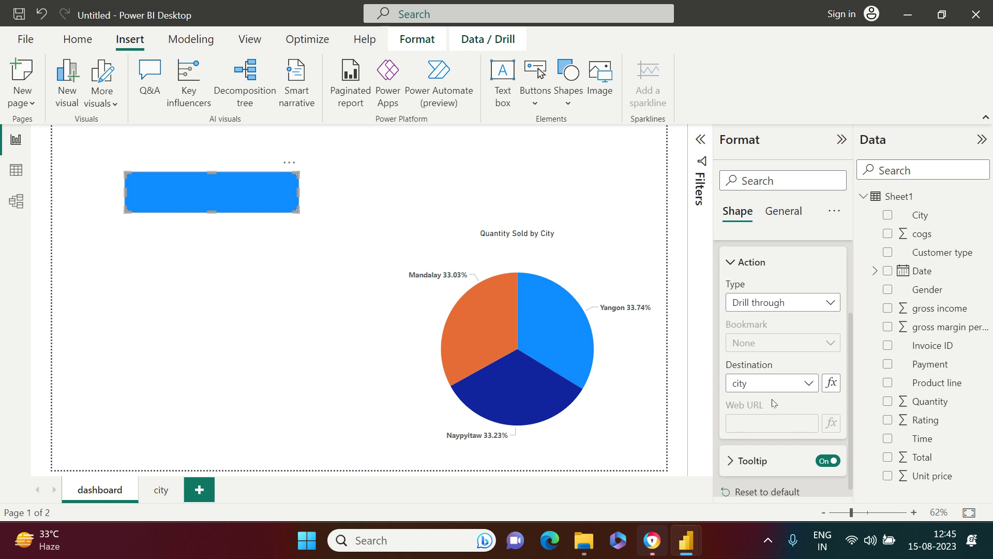
pyautogui.click(234, 309)
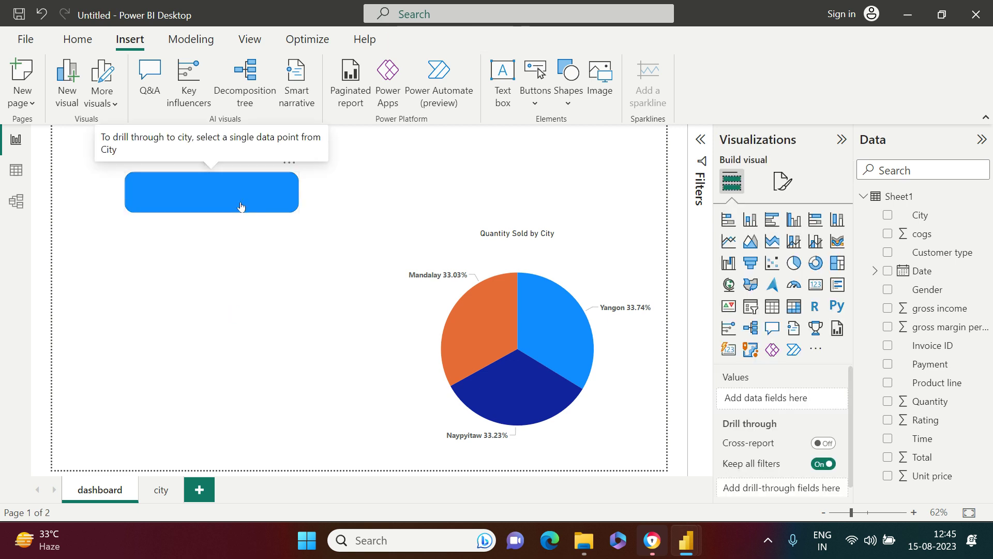
pyautogui.click(297, 210)
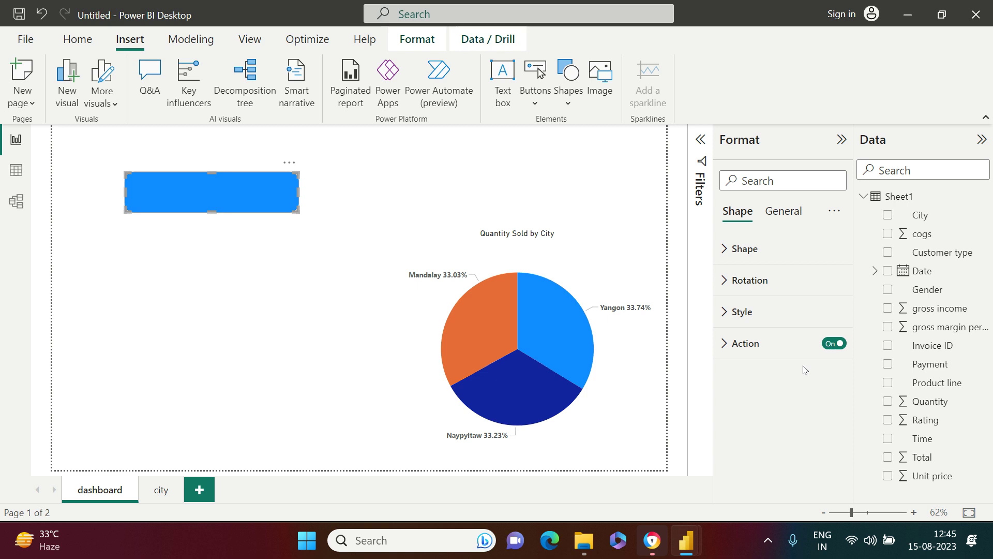
# Turn on the Text option in the blue button's Style settings
pyautogui.click(729, 250)
pyautogui.click(729, 251)
pyautogui.click(729, 250)
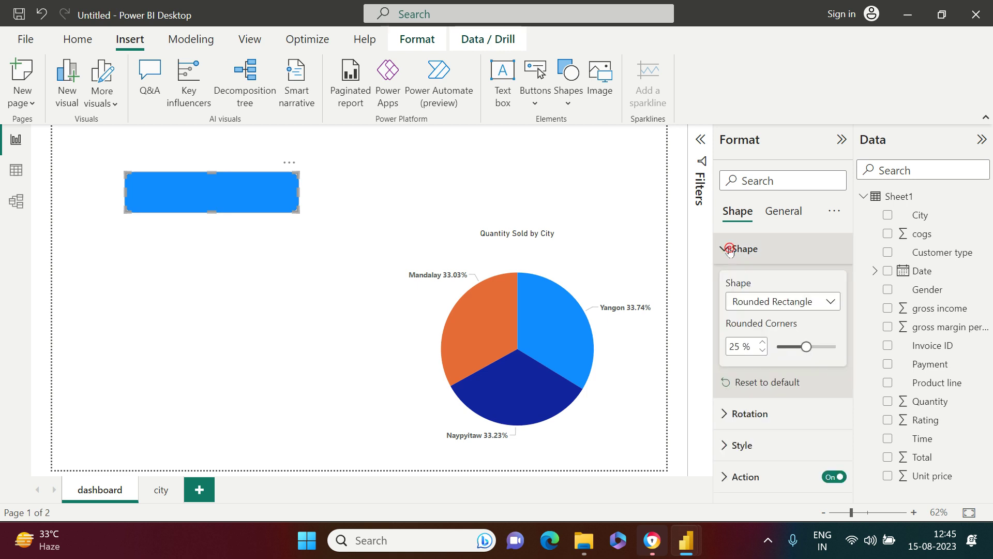
pyautogui.click(729, 250)
pyautogui.click(722, 314)
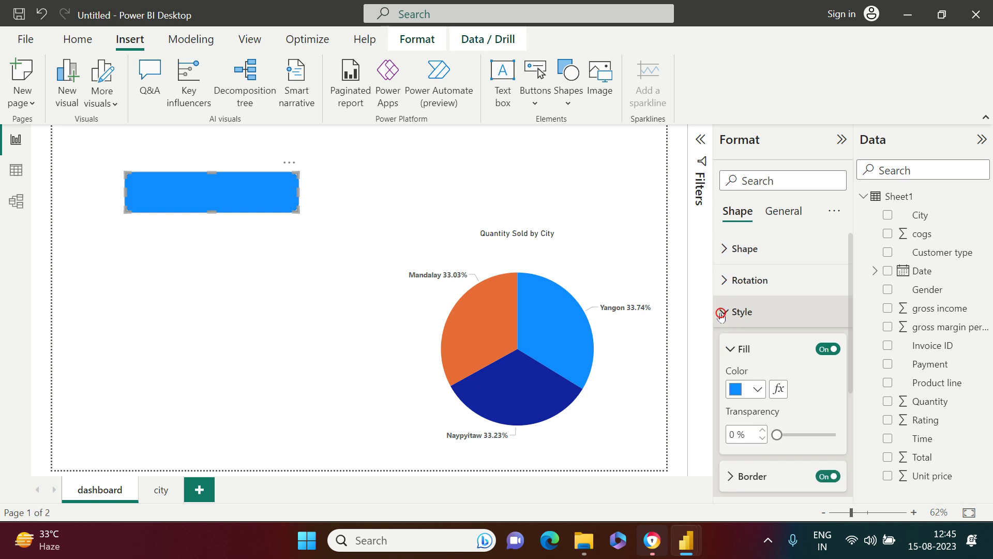
pyautogui.click(722, 313)
pyautogui.click(724, 339)
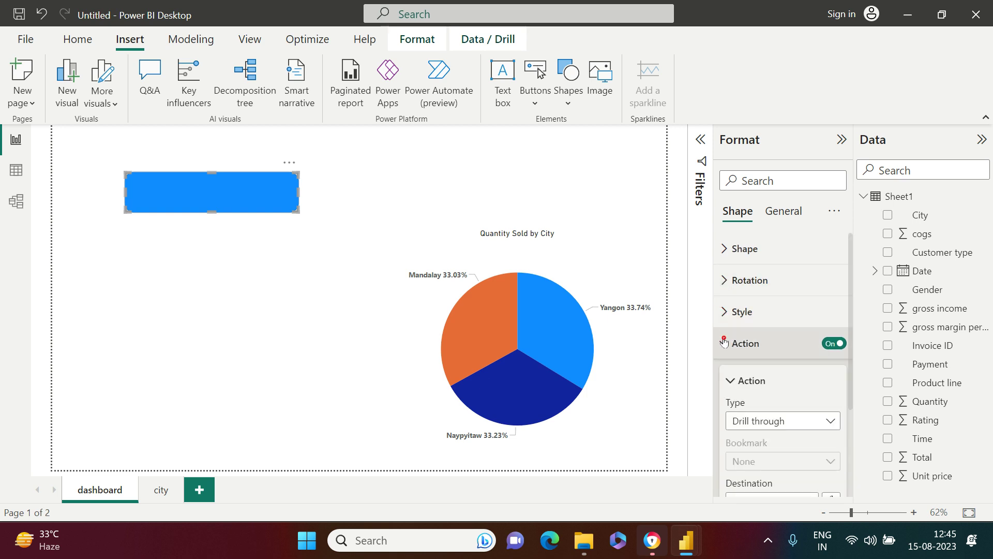
pyautogui.scroll(-2, 781, 398)
pyautogui.scroll(-1, 781, 398)
pyautogui.scroll(3, 783, 405)
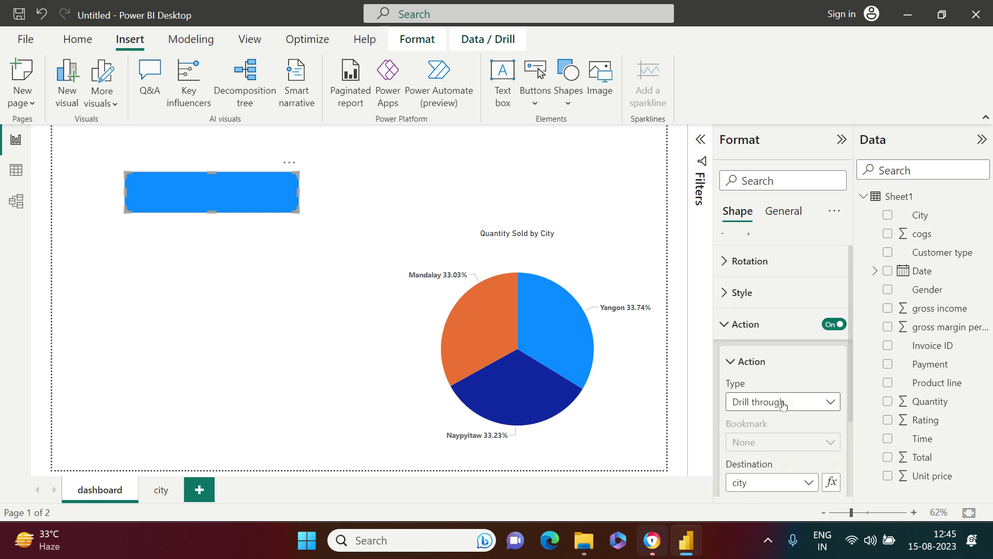
pyautogui.click(732, 347)
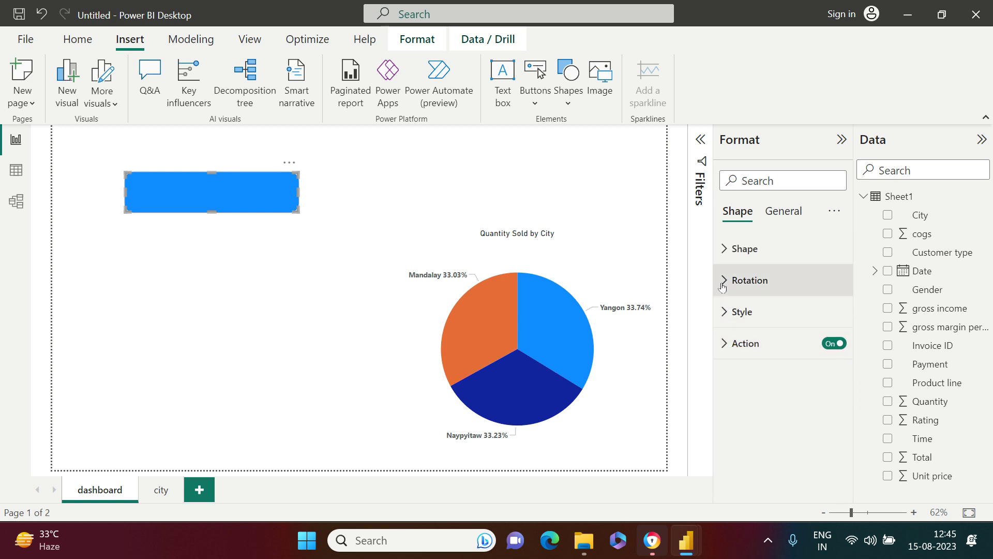
pyautogui.click(722, 280)
pyautogui.click(721, 278)
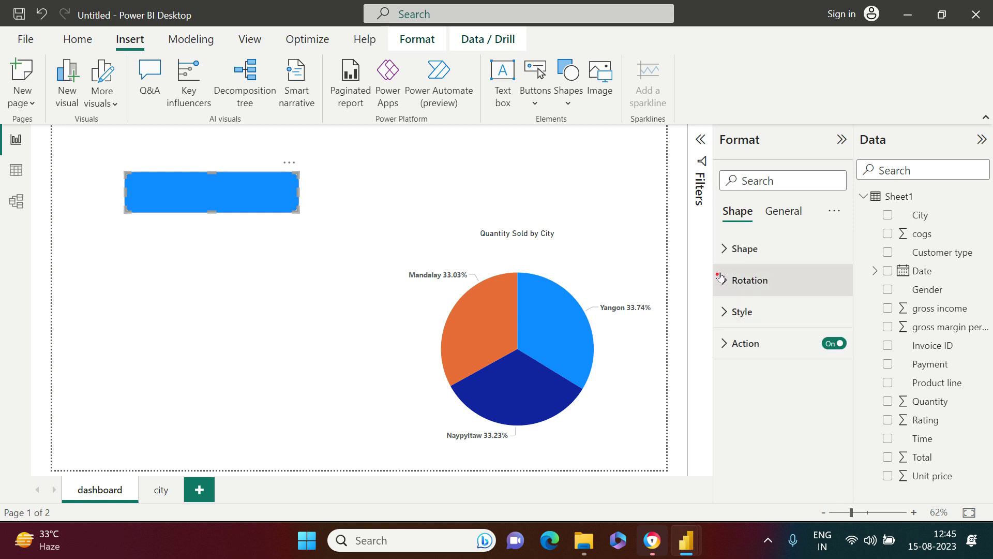
pyautogui.click(724, 312)
pyautogui.scroll(-3, 775, 386)
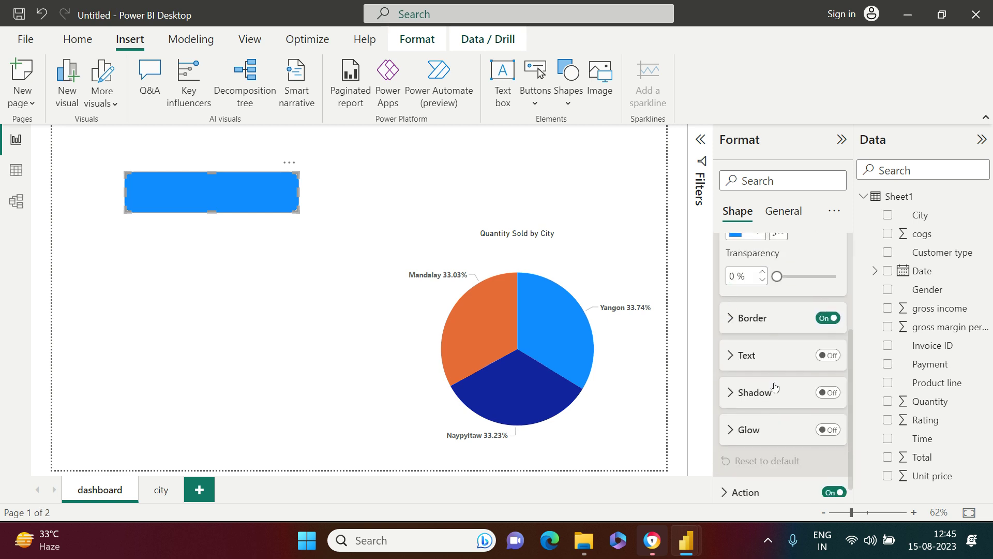
pyautogui.click(739, 357)
pyautogui.click(822, 355)
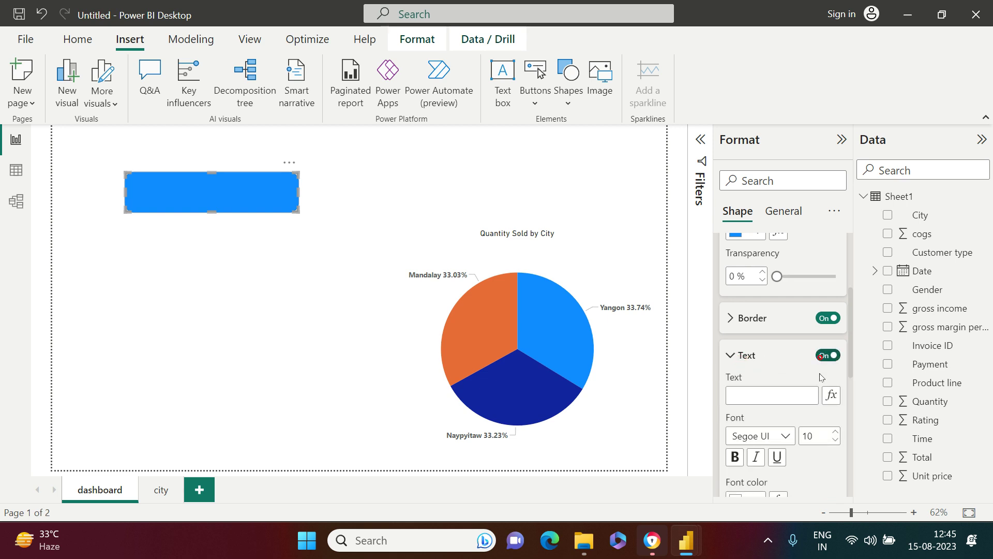
# Label the button 'Drill It' in bold black text
pyautogui.click(772, 400)
pyautogui.write('Drill T')
pyautogui.press('BackSpace')
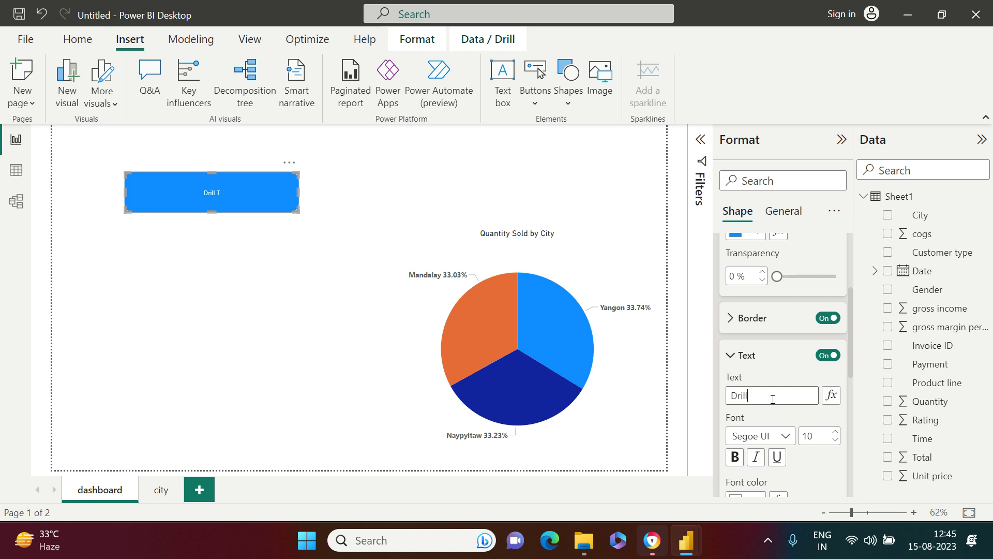
pyautogui.write('It')
pyautogui.click(735, 456)
pyautogui.scroll(-2, 737, 457)
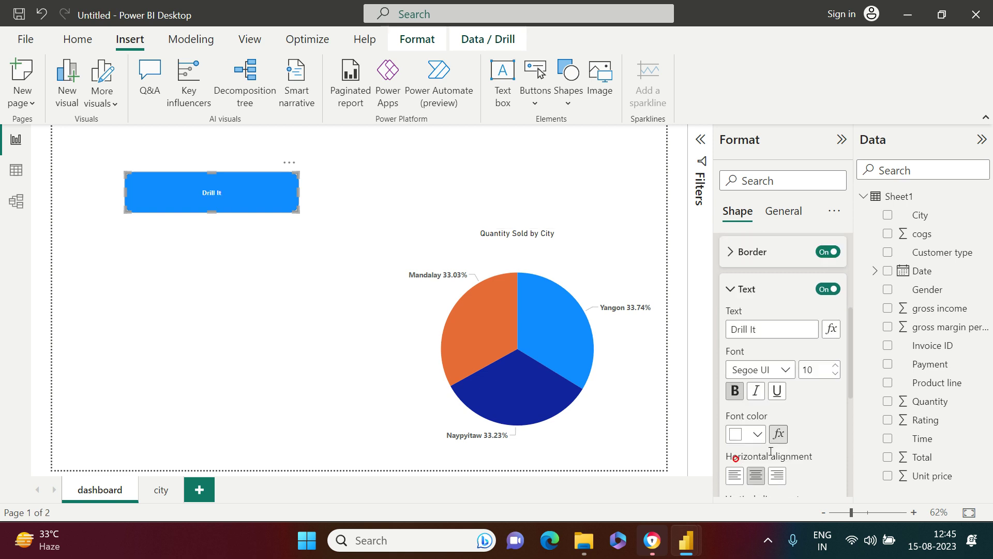
pyautogui.click(748, 428)
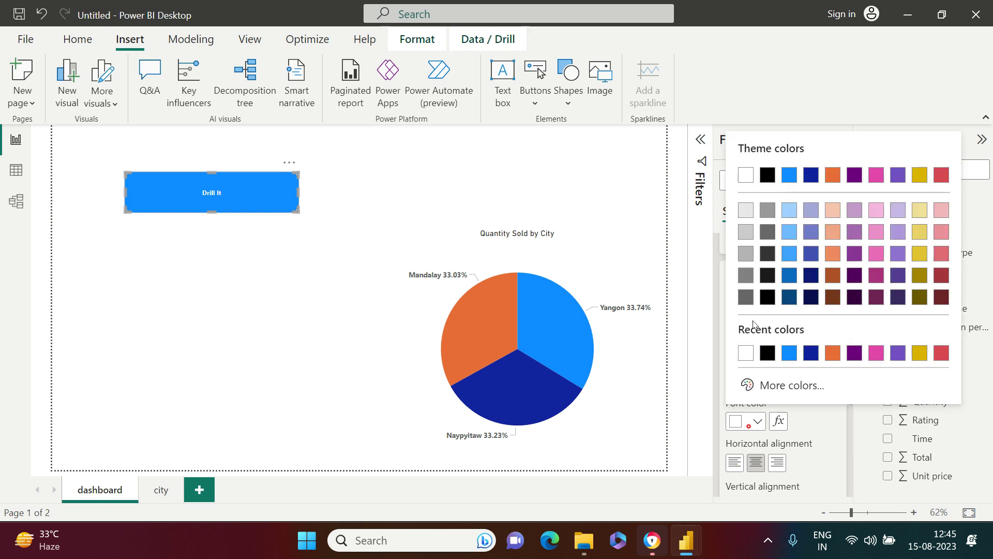
pyautogui.click(763, 174)
# Raise the label font size to 15 and check the button's look
pyautogui.click(835, 352)
pyautogui.click(835, 353)
pyautogui.click(835, 353)
pyautogui.click(836, 353)
pyautogui.click(836, 352)
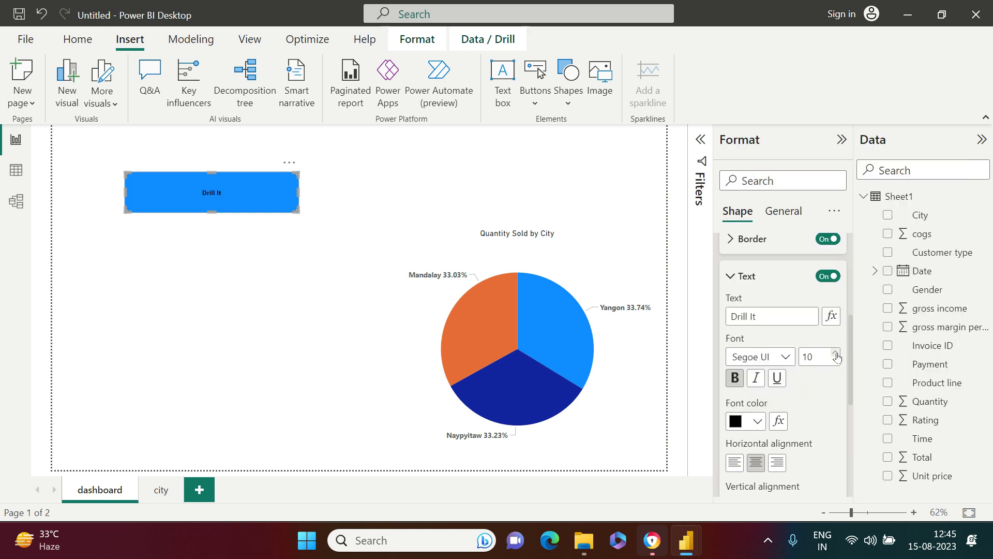
pyautogui.click(836, 353)
pyautogui.click(835, 353)
pyautogui.click(836, 353)
pyautogui.click(836, 353)
pyautogui.click(836, 353)
pyautogui.click(836, 353)
pyautogui.click(835, 353)
pyautogui.click(835, 353)
pyautogui.click(231, 360)
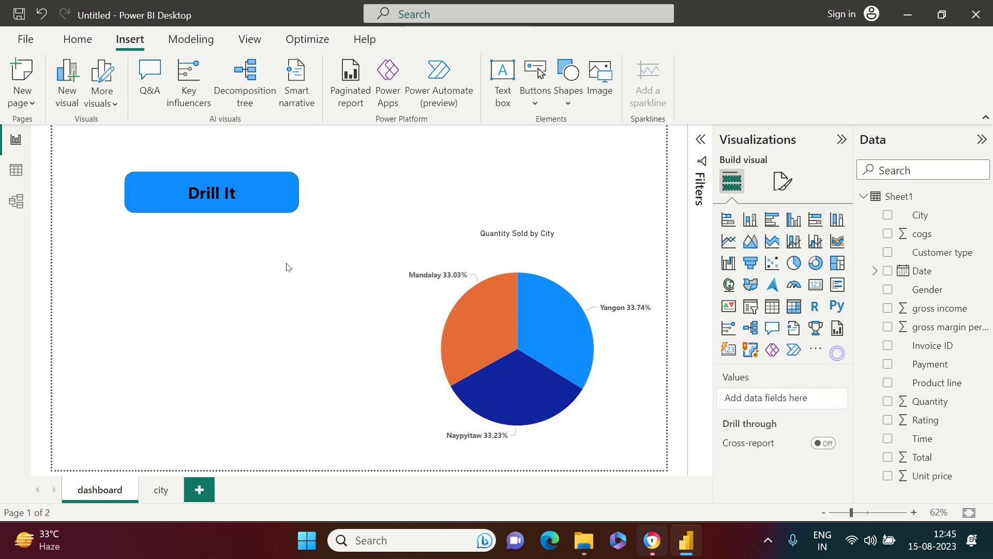
pyautogui.click(295, 211)
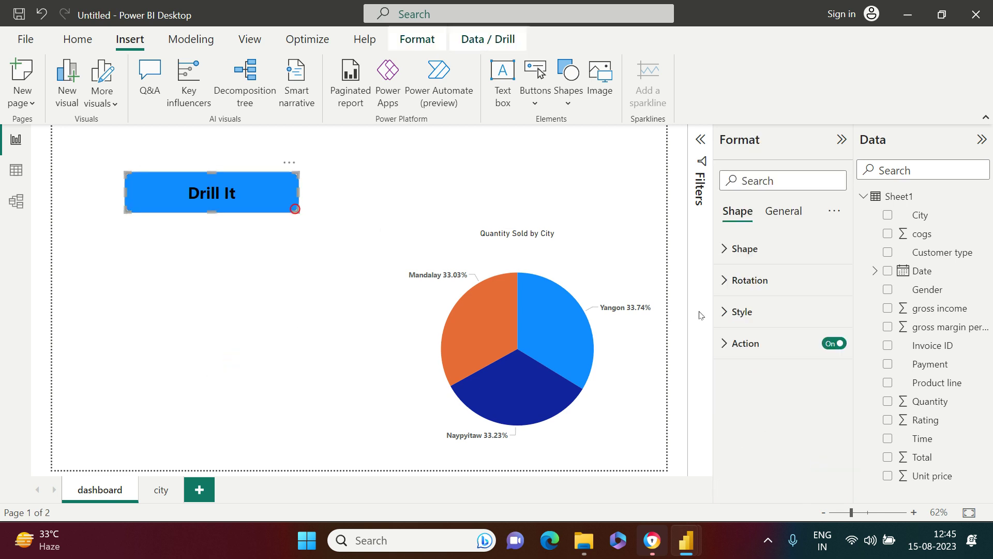
# Add tooltips to Drill It: 'you can Drill now' when enabled, 'Click to Drill' when disabled
pyautogui.click(738, 343)
pyautogui.click(738, 344)
pyautogui.click(738, 344)
pyautogui.scroll(-3, 738, 344)
pyautogui.click(734, 460)
pyautogui.scroll(-2, 740, 463)
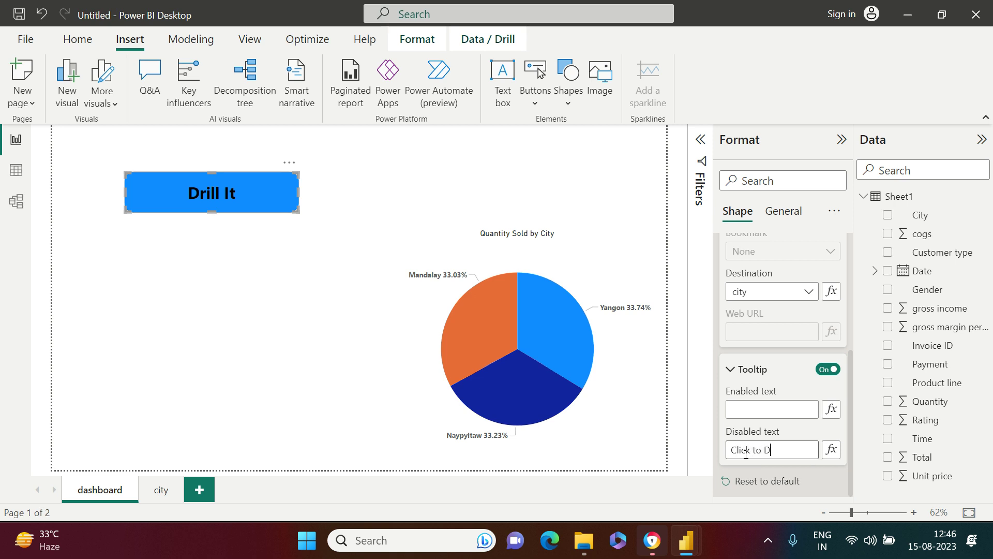
pyautogui.click(776, 412)
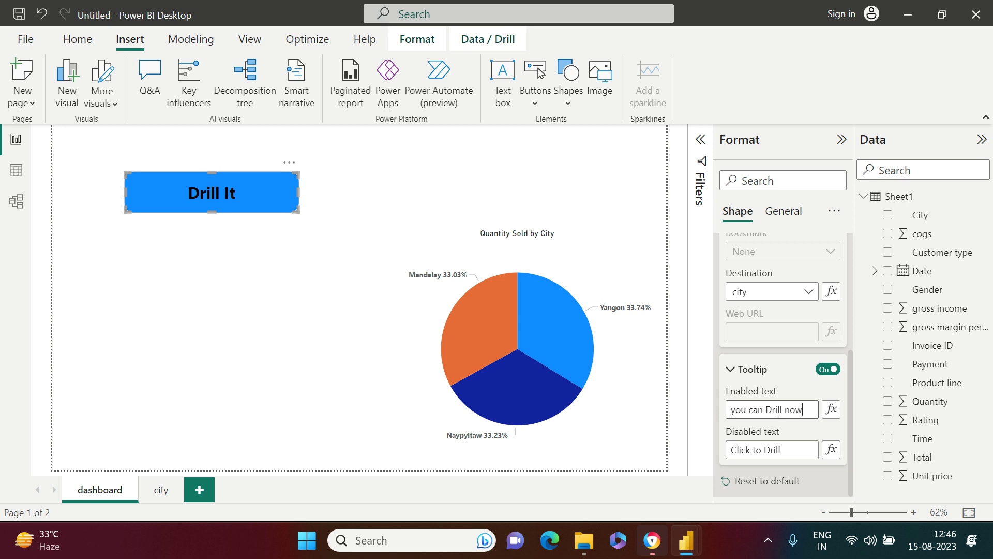
pyautogui.click(317, 374)
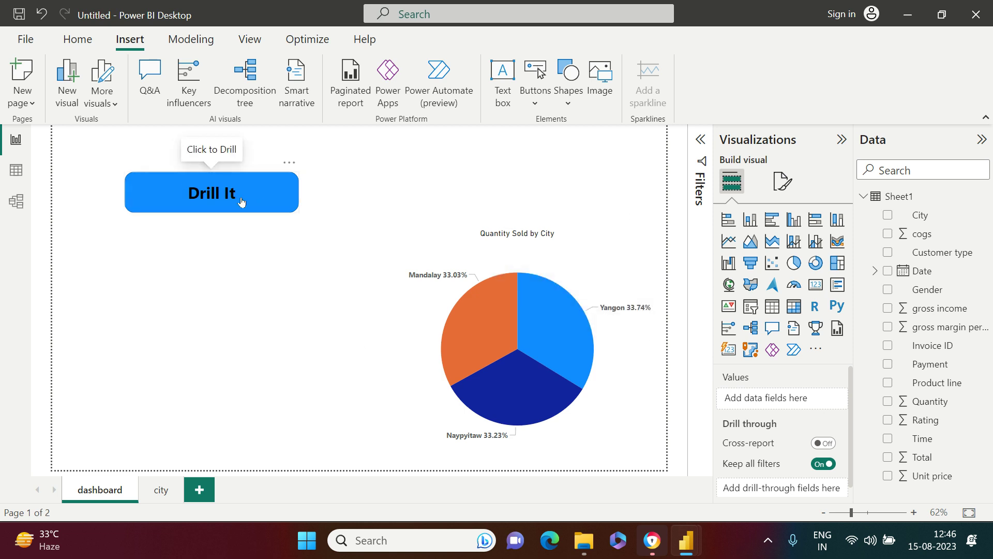
# Drill through to Mandalay's city page, return, then drill through for Naypyitaw
pyautogui.click(485, 316)
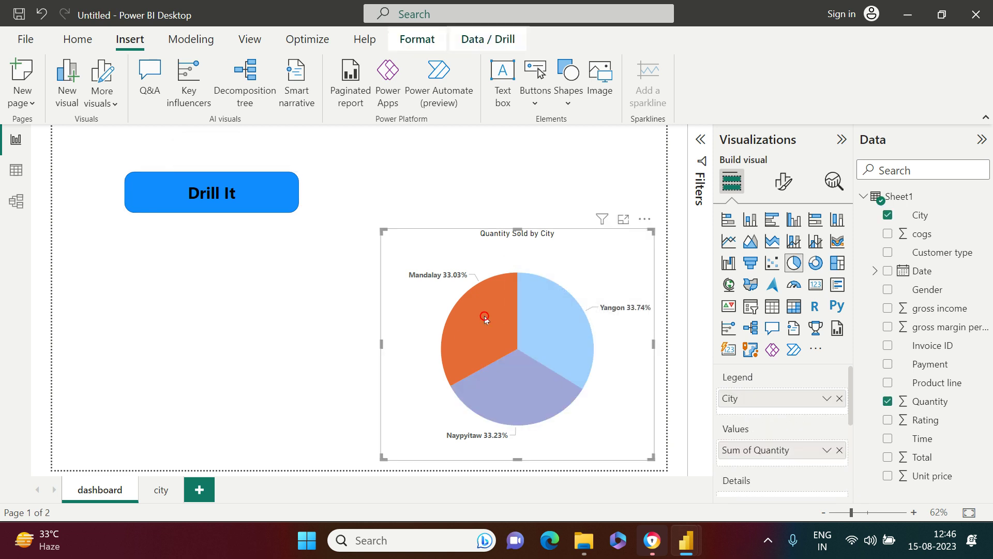
pyautogui.keyDown('ctrl'); pyautogui.click(228, 207); pyautogui.keyUp('ctrl')
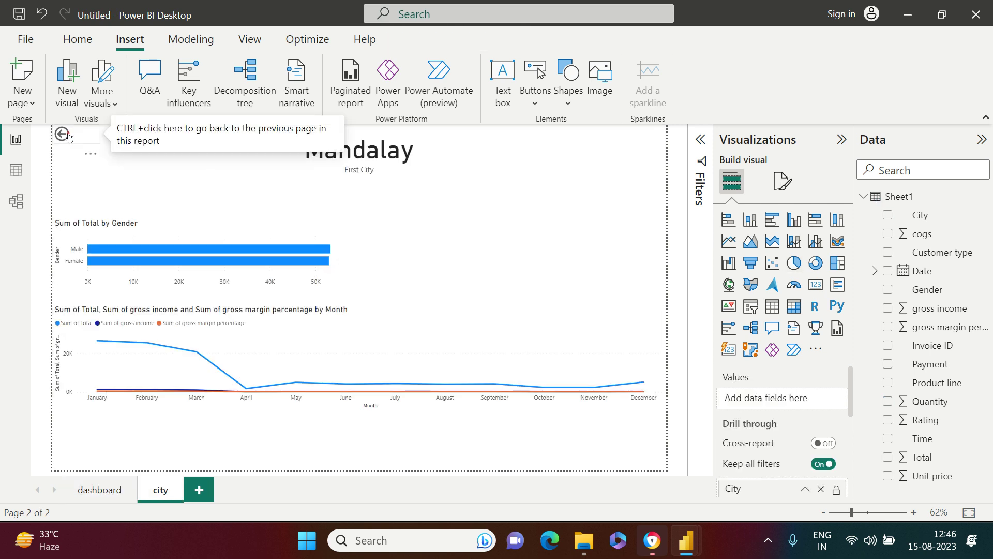
pyautogui.keyDown('ctrl'); pyautogui.click(68, 135); pyautogui.keyUp('ctrl')
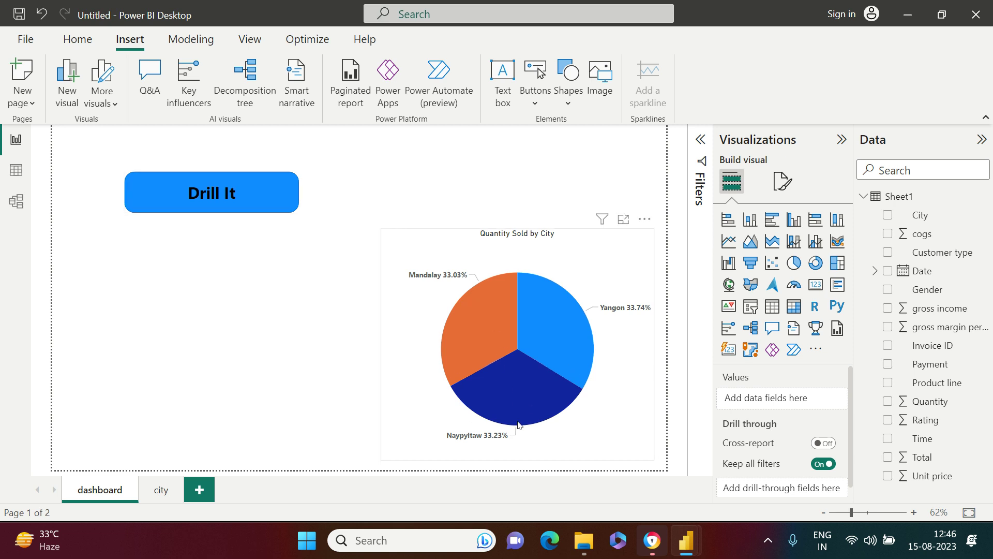
pyautogui.click(518, 405)
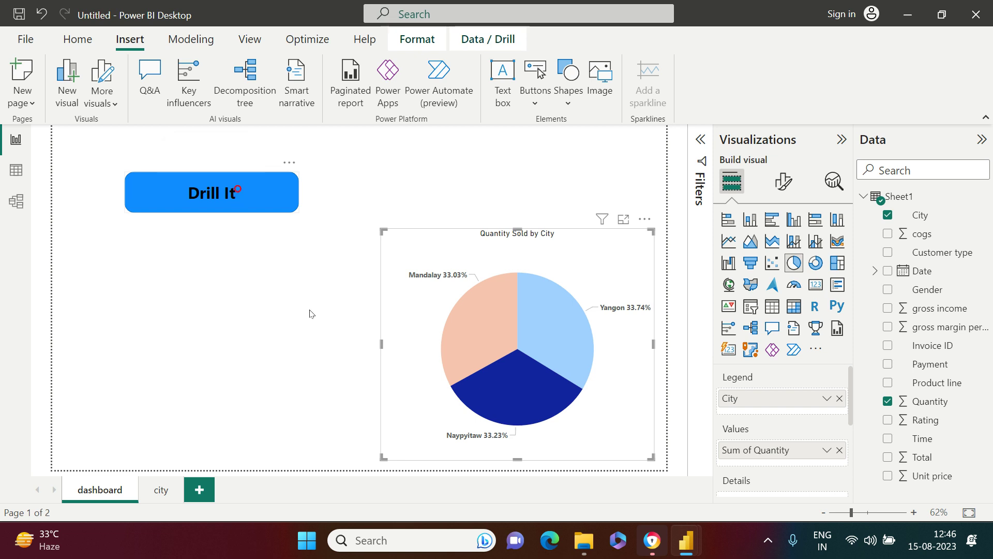
pyautogui.keyDown('ctrl'); pyautogui.click(237, 192); pyautogui.keyUp('ctrl')
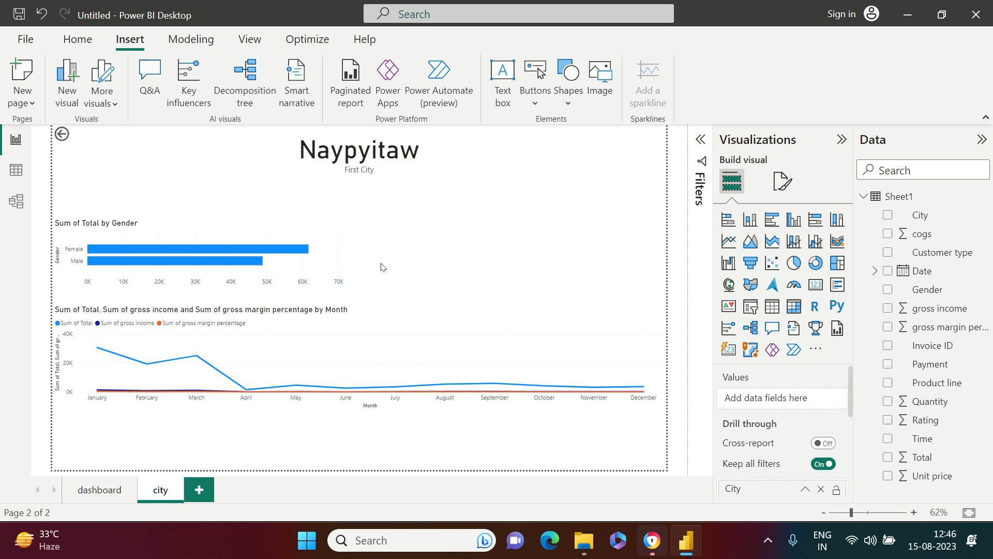
# Switch to the drill_through report and compare the Intro page with Yangon's city page
pyautogui.moveTo(674, 531)
pyautogui.click(603, 463)
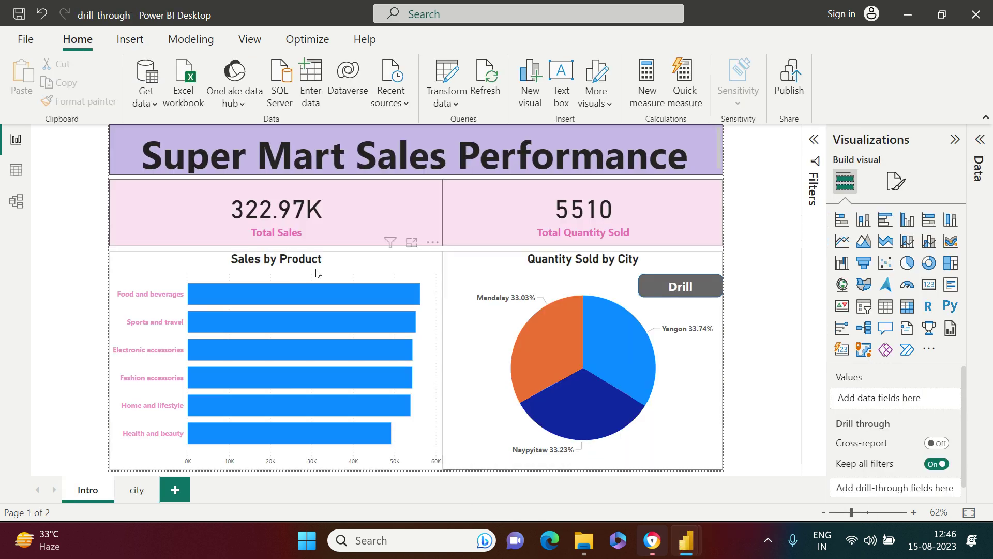
pyautogui.click(137, 494)
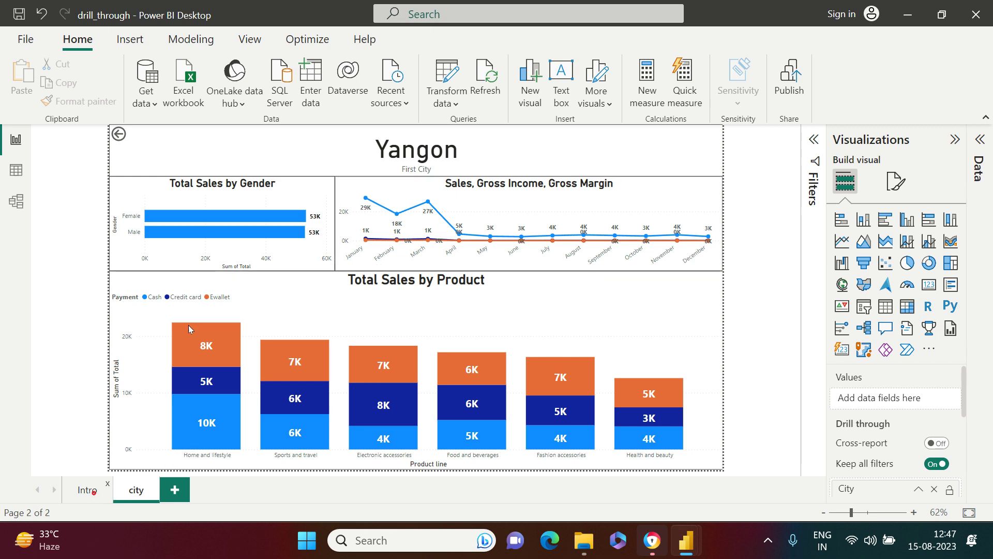
pyautogui.click(88, 490)
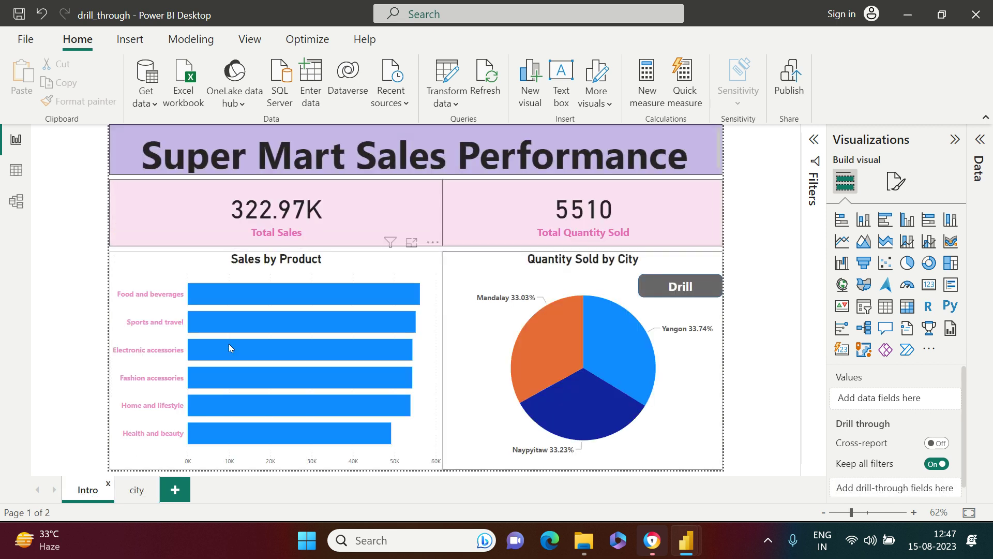
pyautogui.click(137, 490)
# Duplicate the city page and name the copy product_line
pyautogui.rightClick(137, 490)
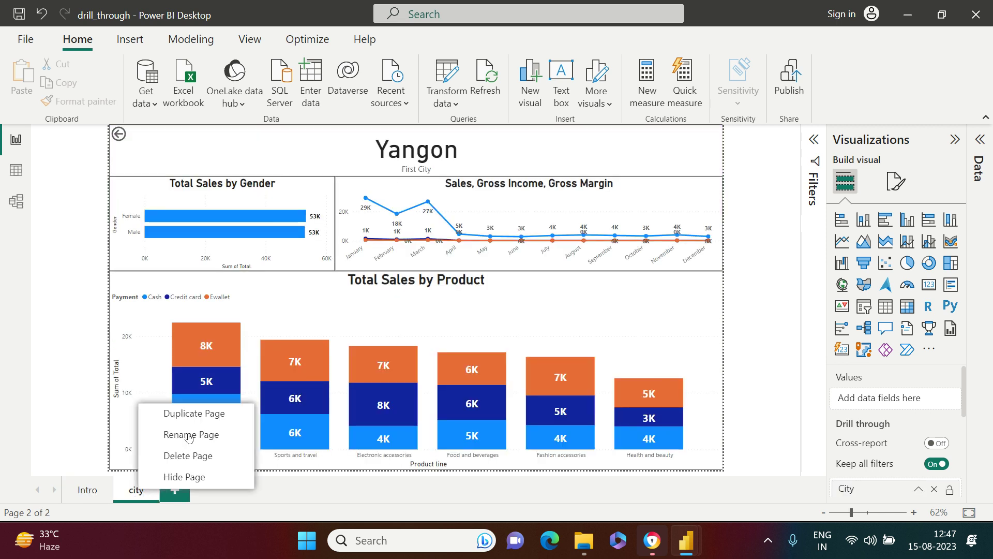
pyautogui.click(188, 420)
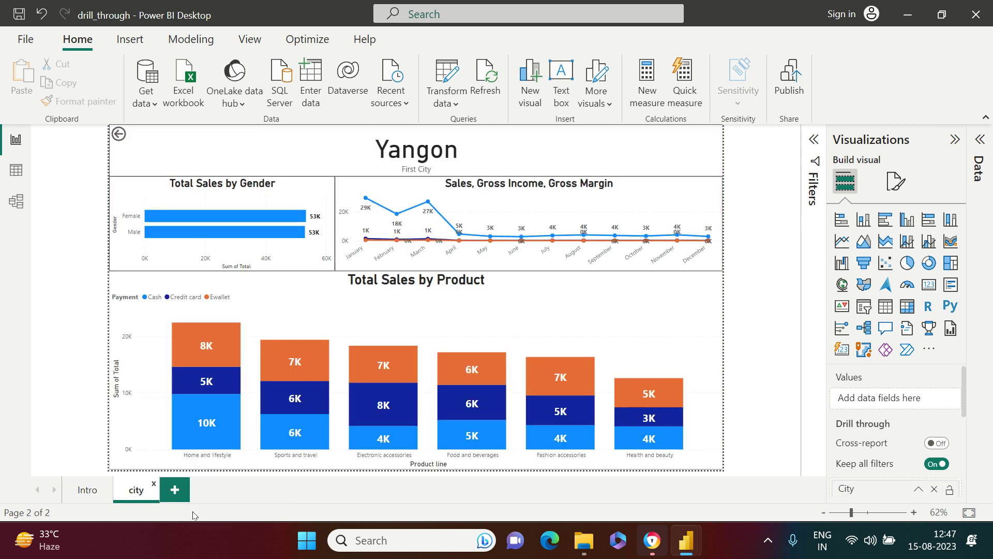
pyautogui.doubleClick(216, 488)
pyautogui.write('product_L')
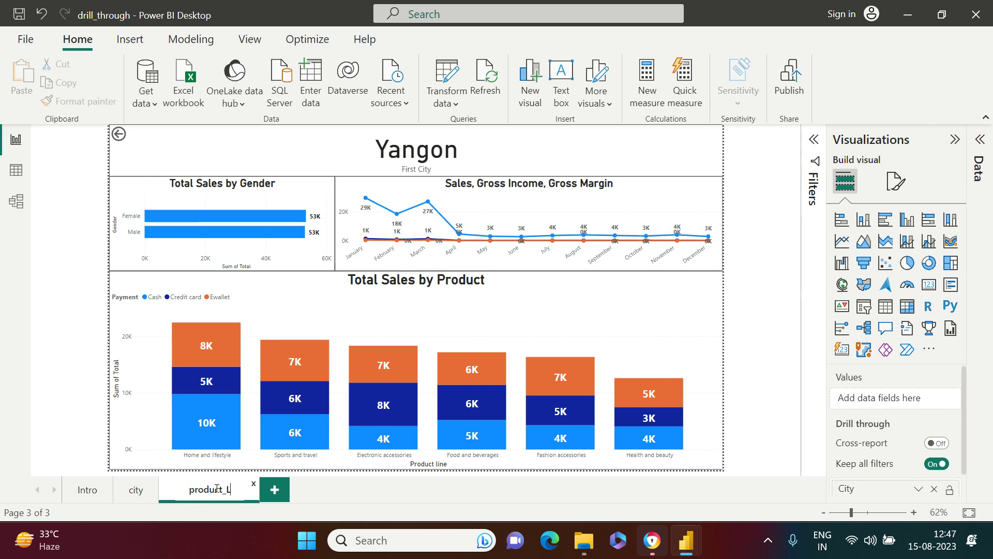
pyautogui.write('ine')
pyautogui.press('Return')
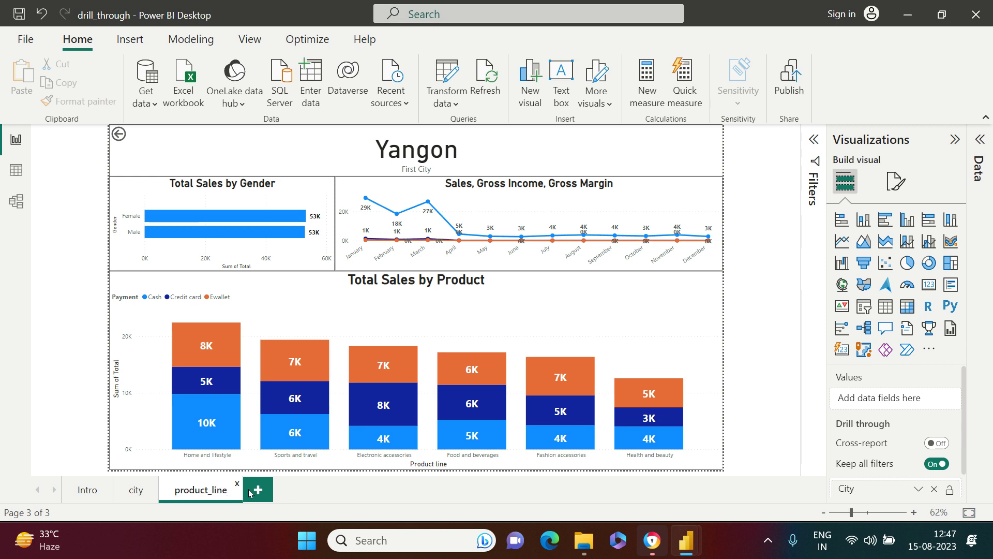
pyautogui.click(366, 295)
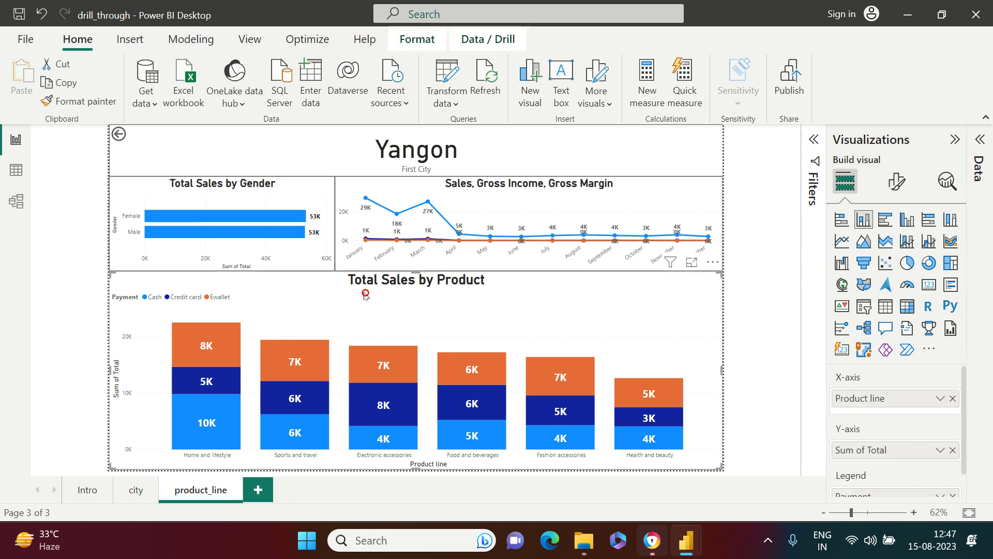
# Make the title card show First Product line instead of First City
pyautogui.click(462, 157)
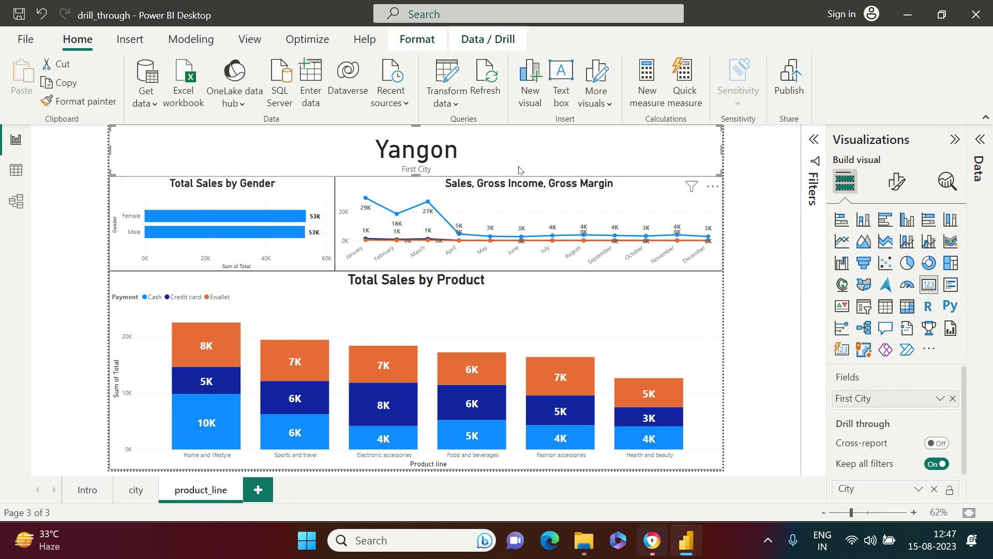
pyautogui.click(979, 141)
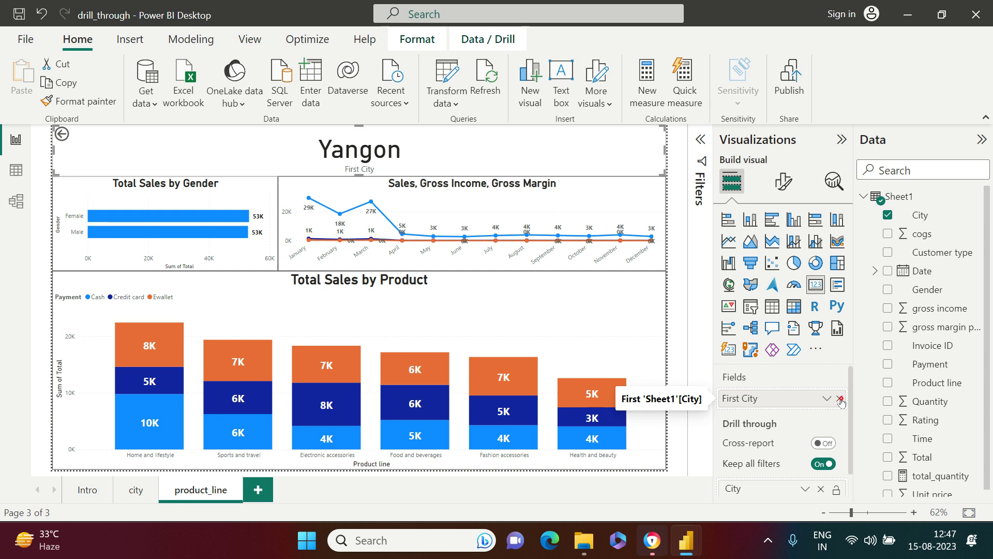
pyautogui.click(840, 398)
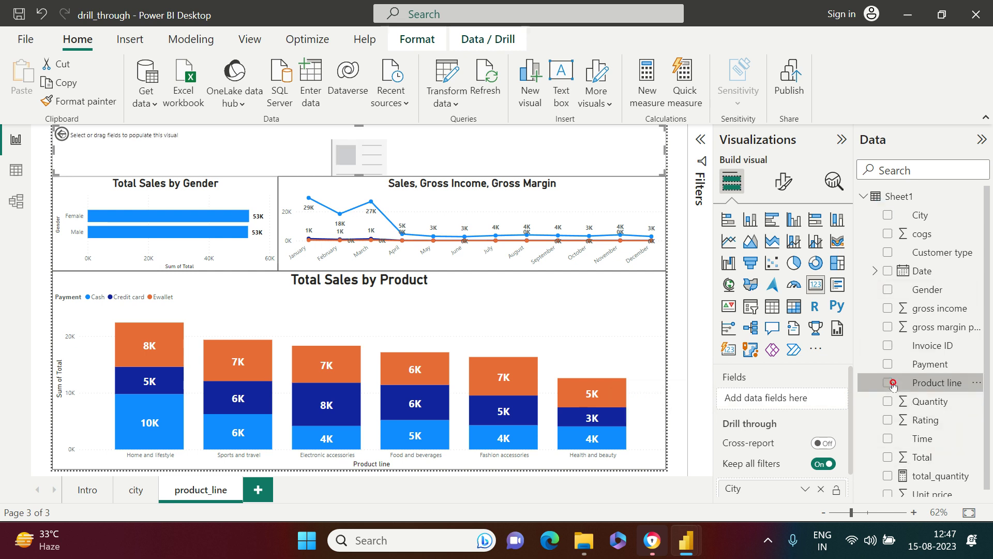
pyautogui.moveTo(892, 383); pyautogui.dragTo(765, 397)
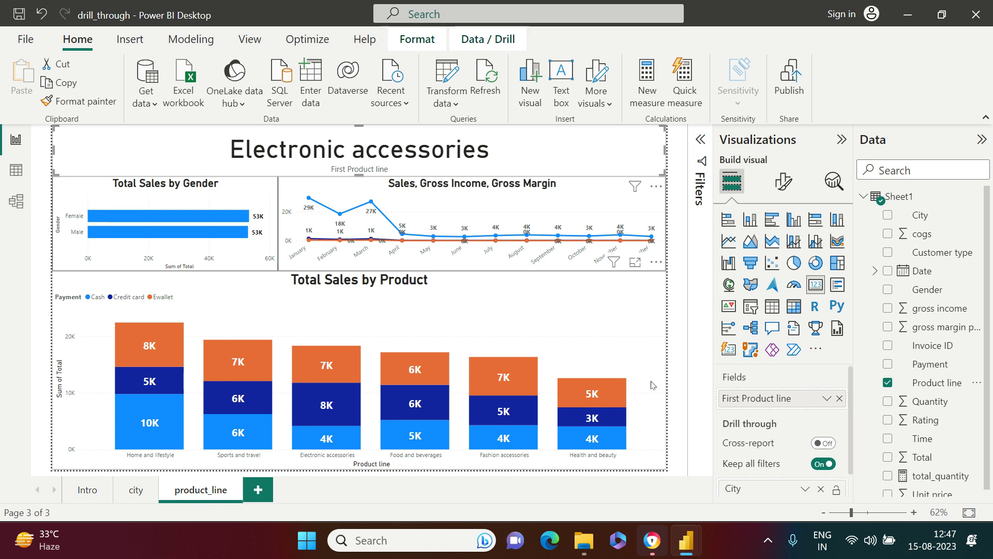
# Regroup the Total Sales by Product chart's axis by City instead of Product line
pyautogui.click(233, 359)
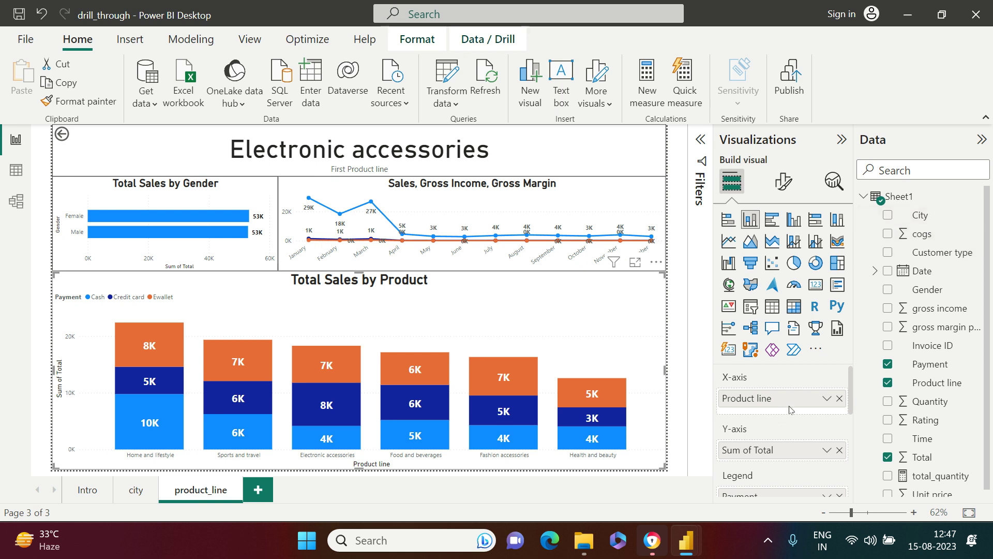
pyautogui.click(839, 398)
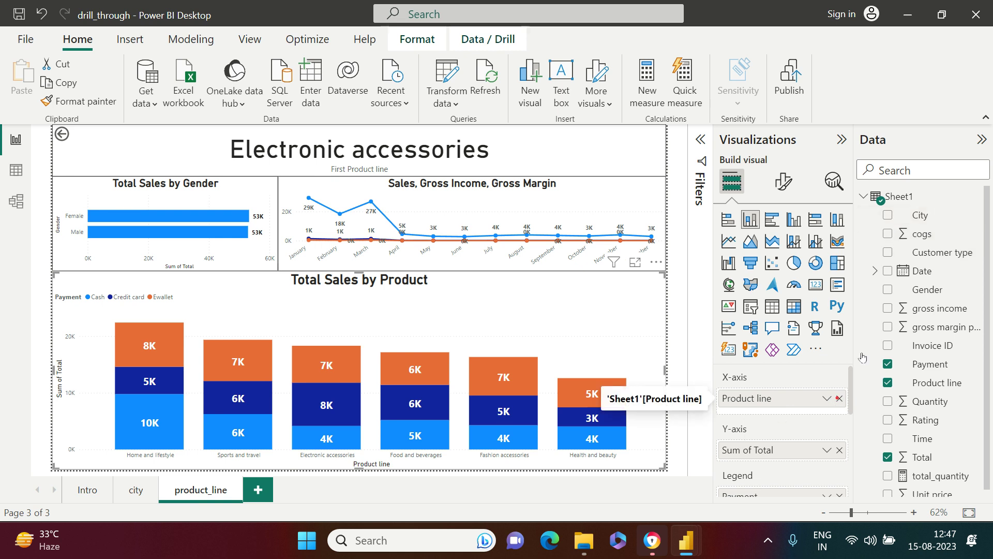
pyautogui.click(888, 216)
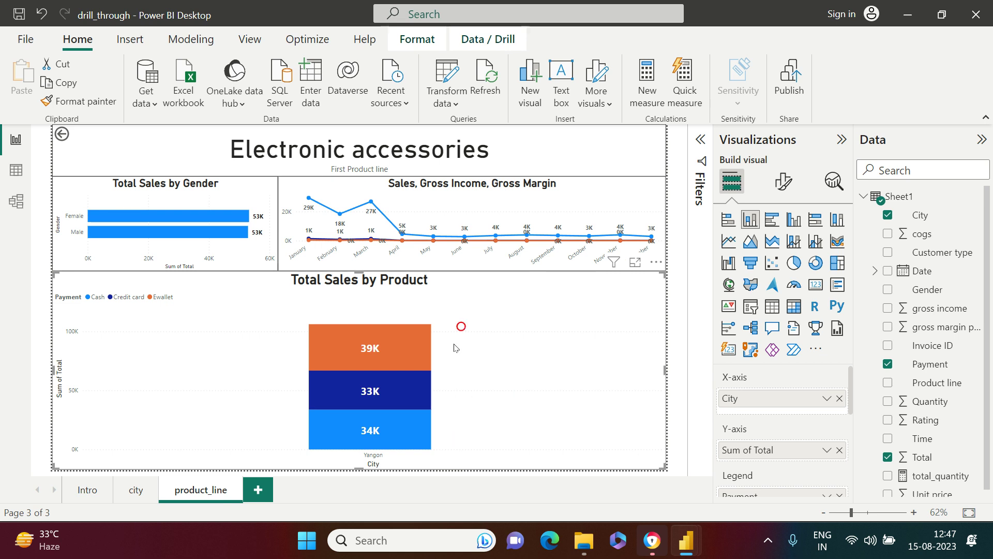
pyautogui.click(449, 313)
pyautogui.click(476, 295)
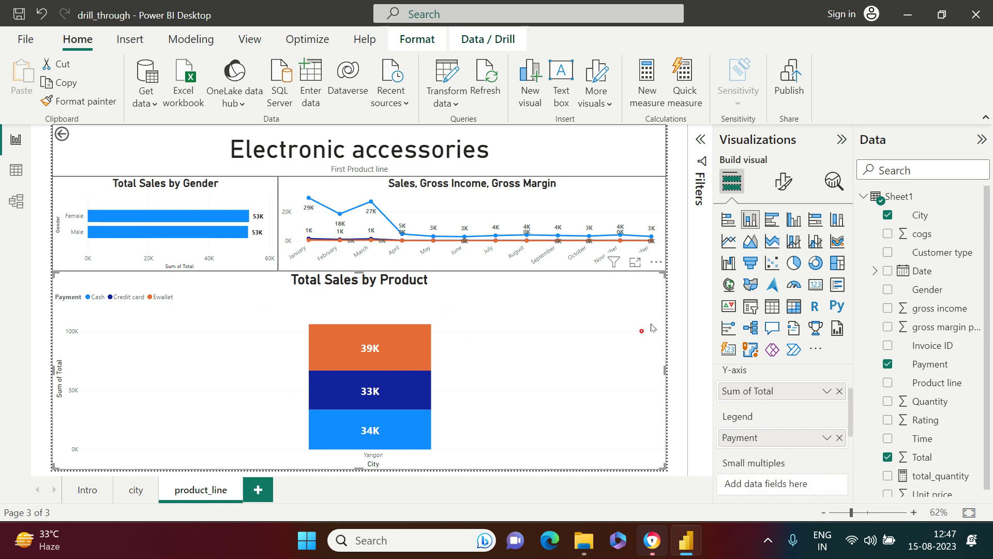
pyautogui.click(672, 298)
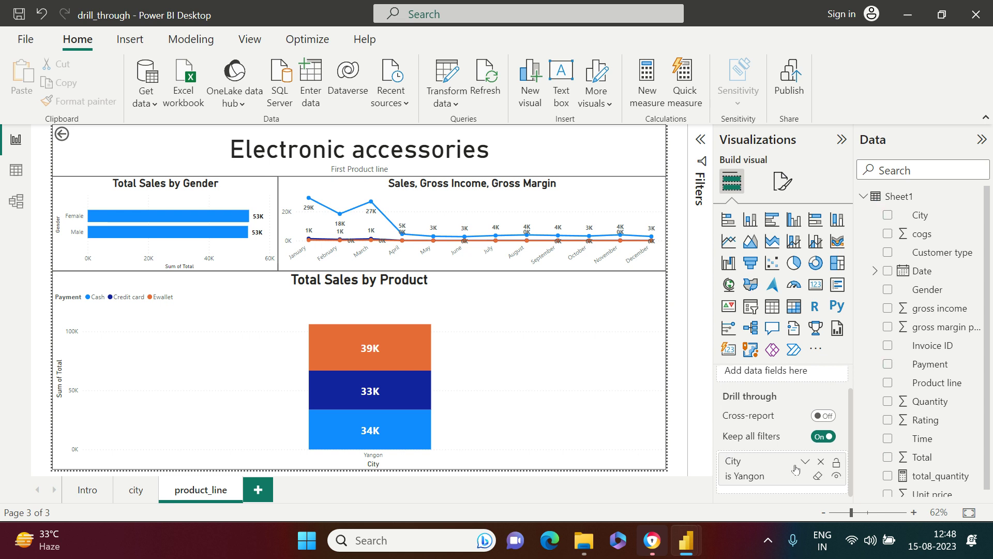
# Remove the 'City is Yangon' drill-through filter from the product_line page
pyautogui.click(820, 461)
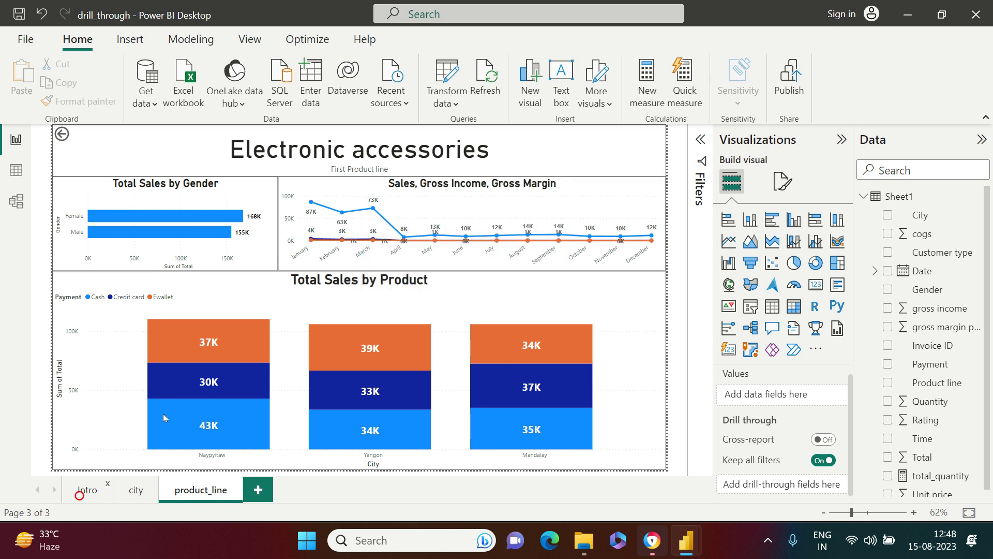
pyautogui.click(82, 493)
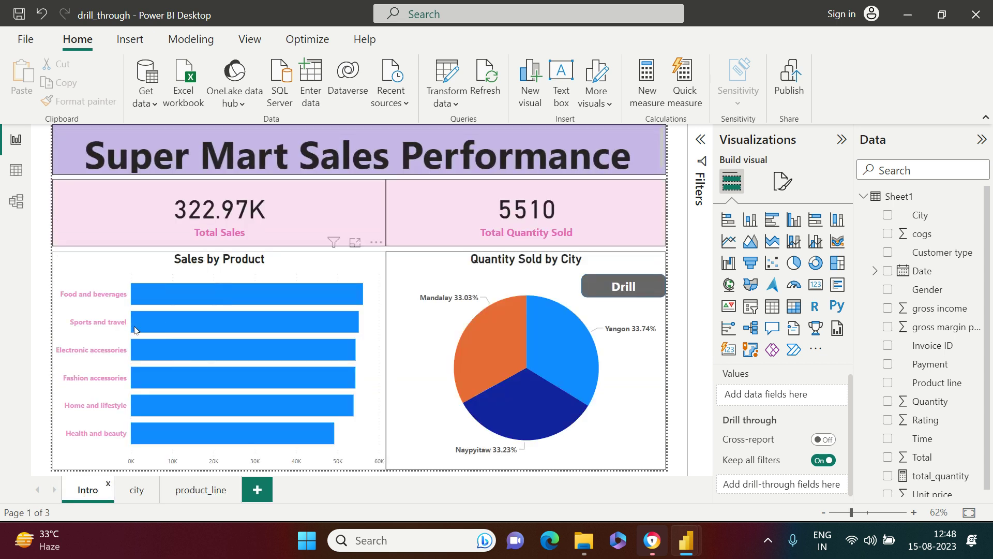
pyautogui.click(203, 485)
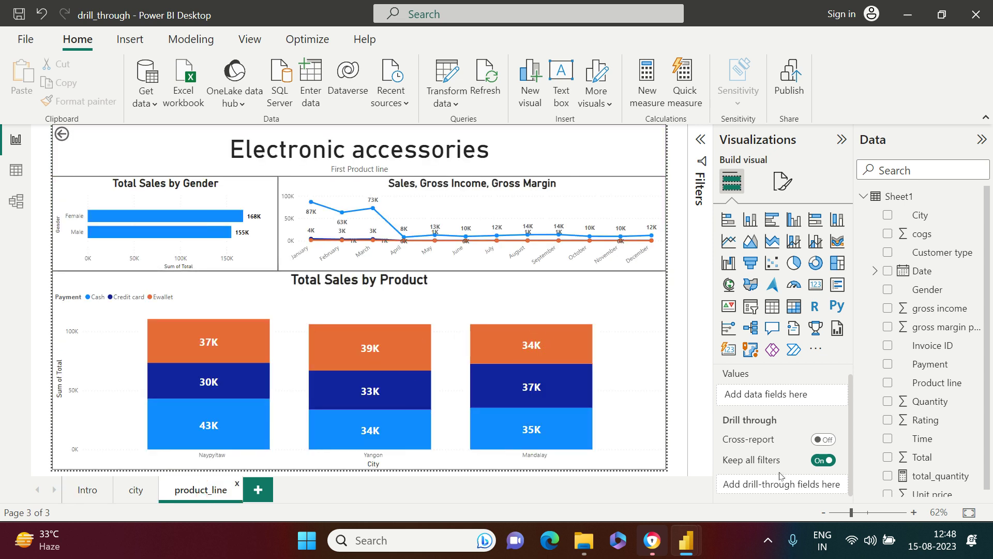
# Make Product line the product_line page's drill-through field
pyautogui.moveTo(921, 385); pyautogui.dragTo(798, 487)
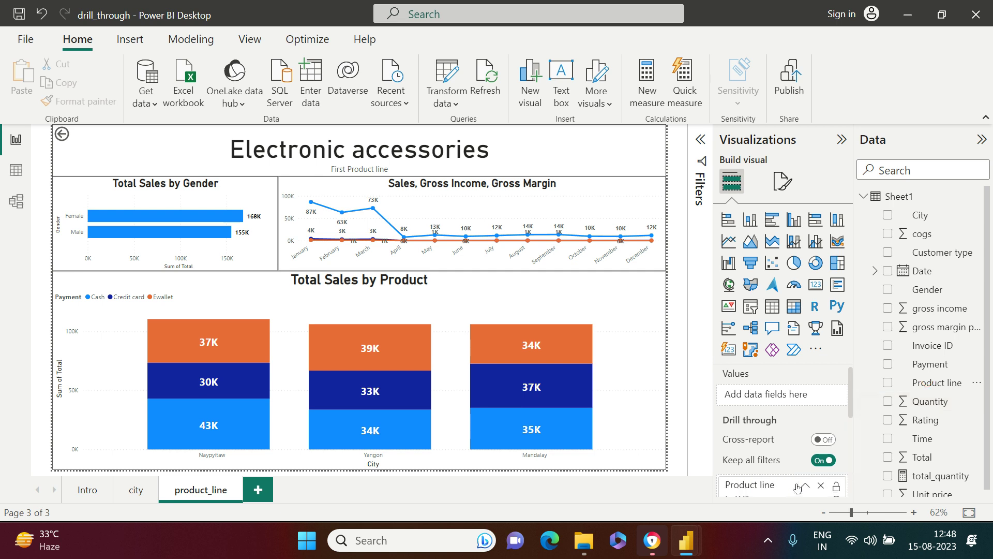
pyautogui.click(78, 492)
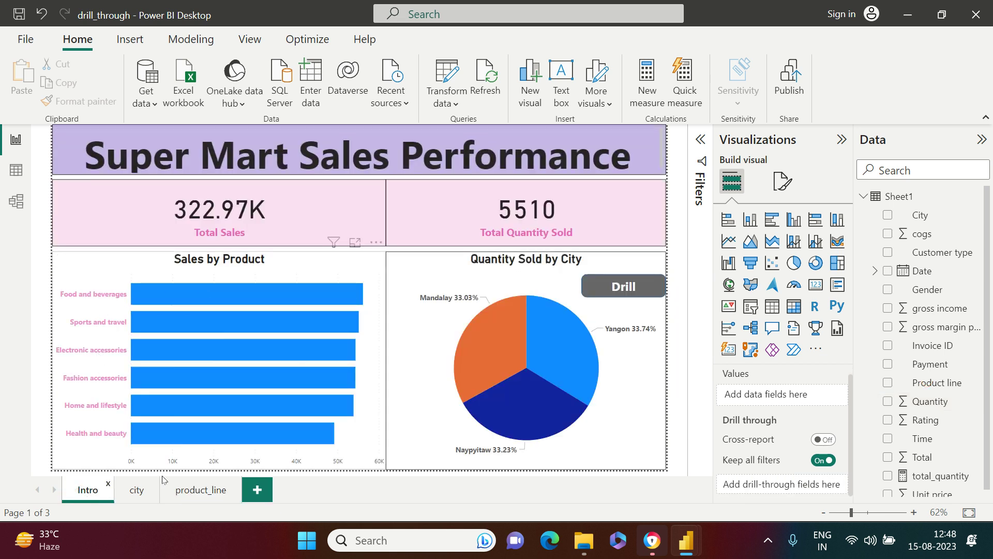
pyautogui.click(188, 494)
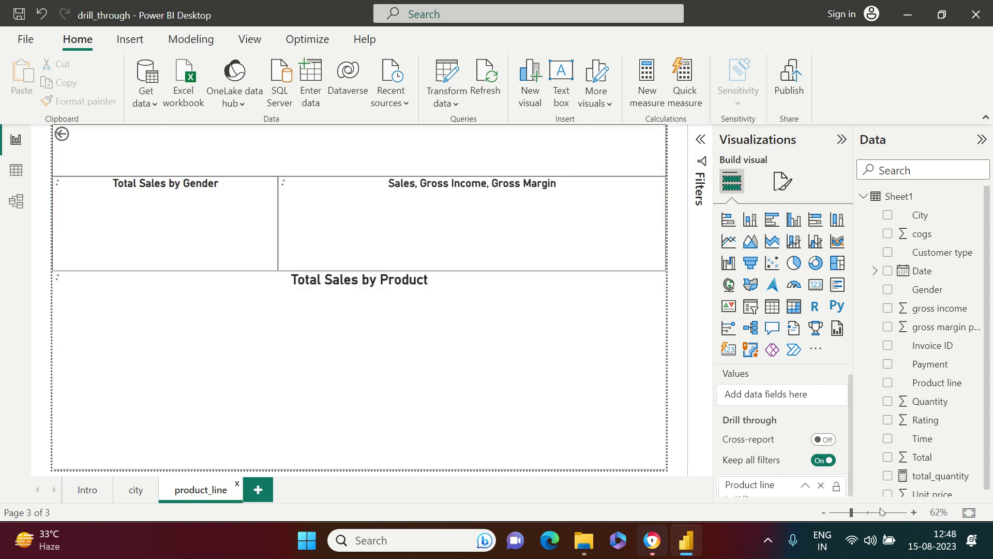
pyautogui.scroll(-5, 782, 464)
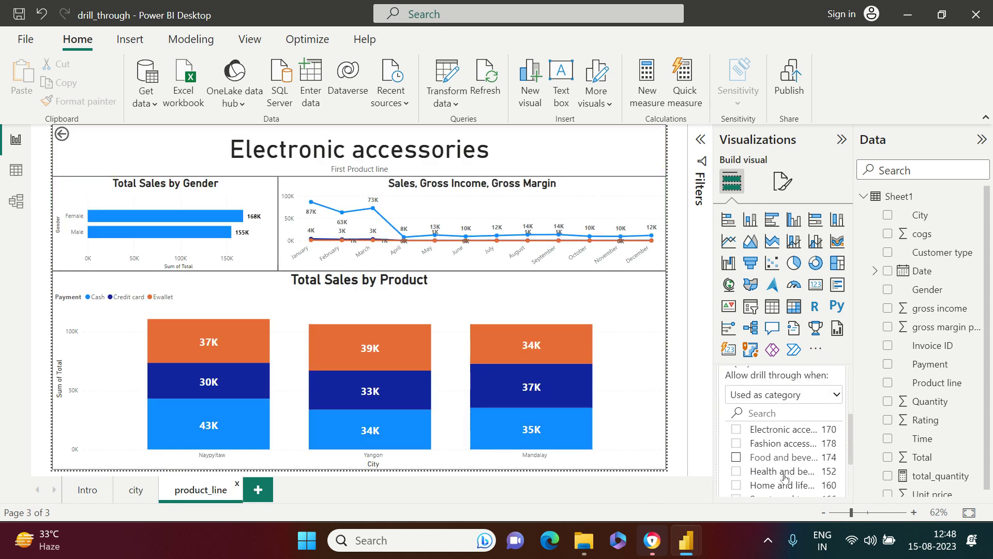
pyautogui.scroll(3, 784, 444)
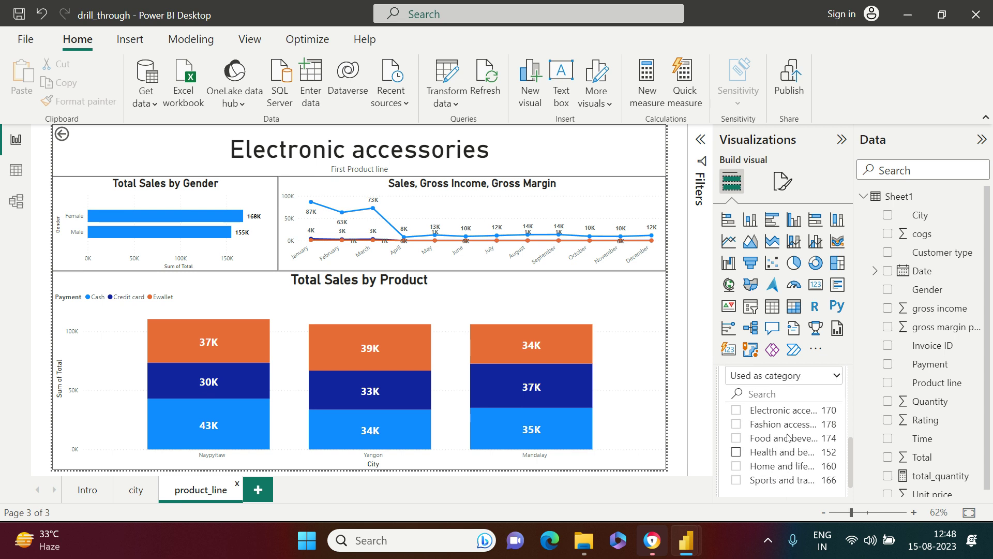
pyautogui.click(83, 489)
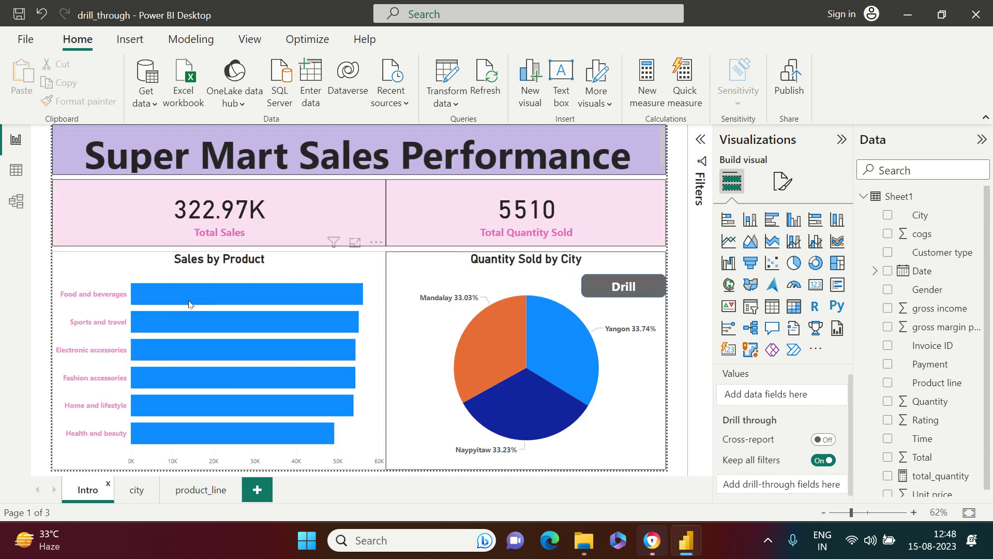
# Drill through from the Food and beverages bar to product_line, then return to Intro
pyautogui.moveTo(192, 294)
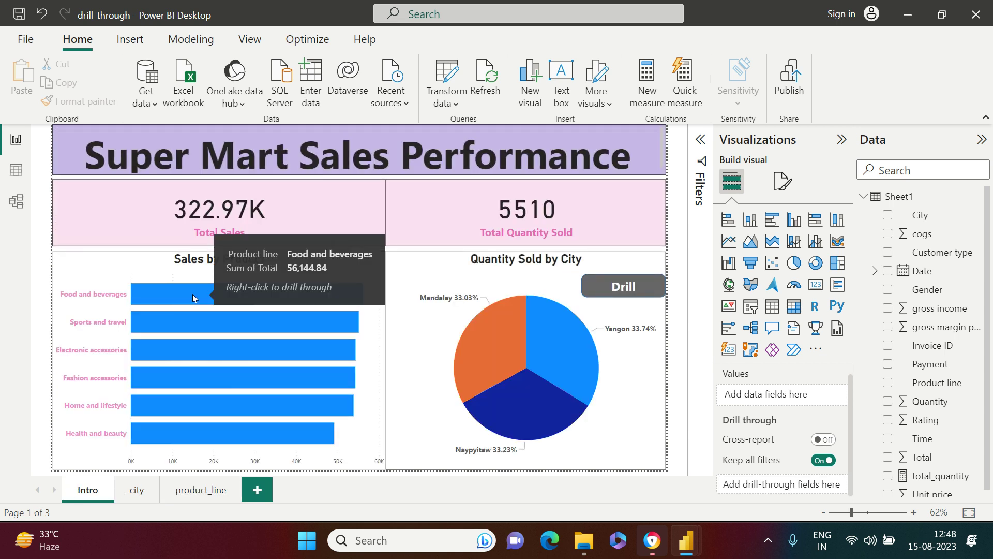
pyautogui.rightClick(193, 294)
pyautogui.moveTo(249, 408)
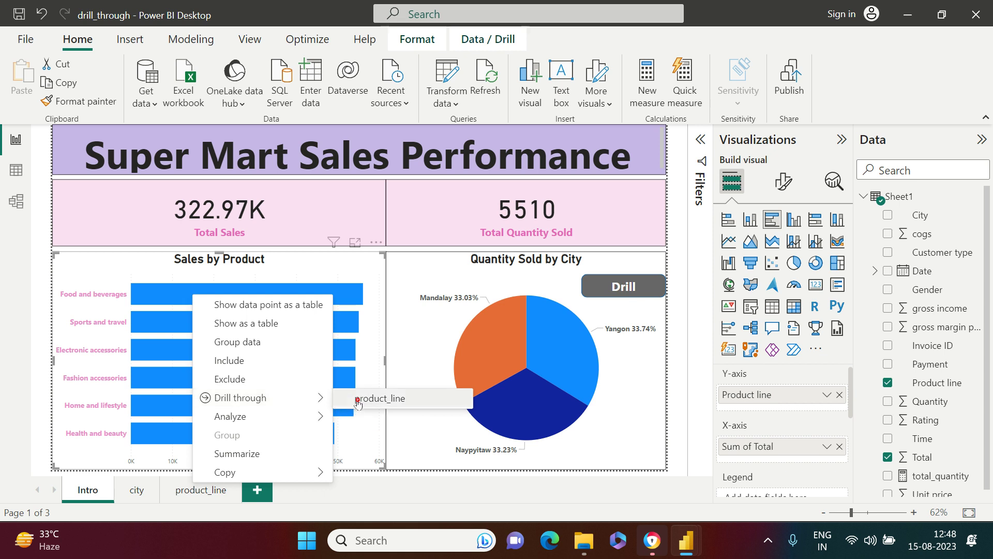
pyautogui.click(357, 399)
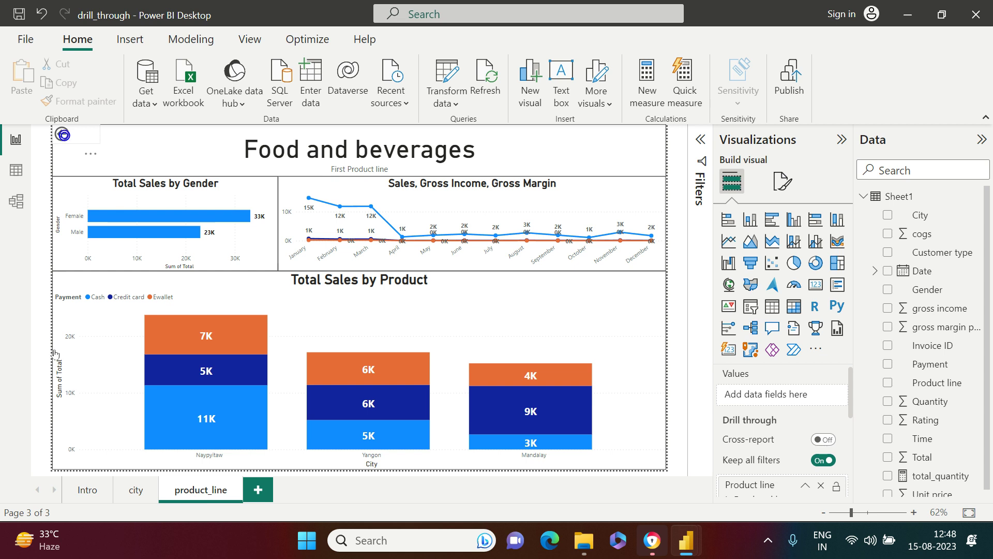
pyautogui.keyDown('ctrl'); pyautogui.click(63, 136); pyautogui.keyUp('ctrl')
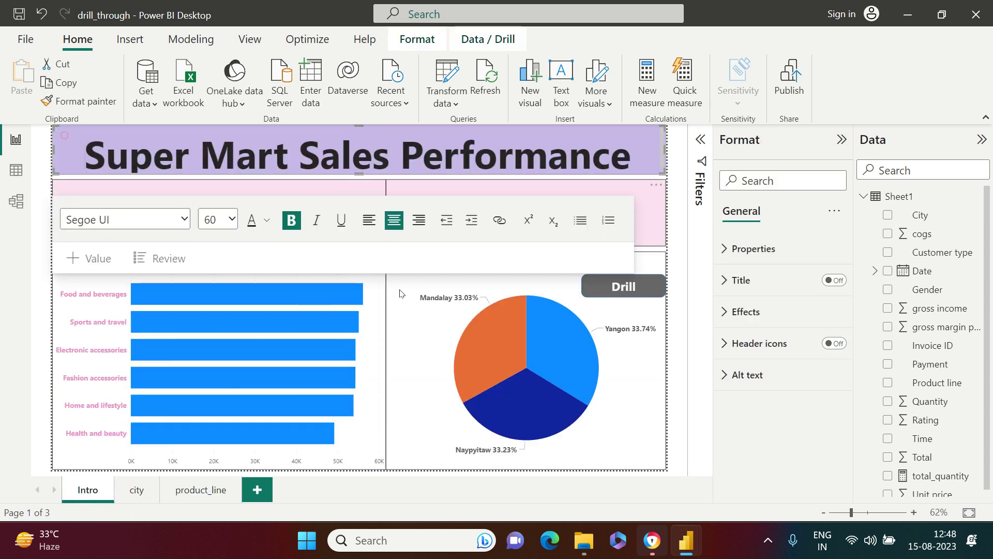
# Drill through from the Fashion accessories bar to its product_line page
pyautogui.click(231, 374)
pyautogui.moveTo(259, 378)
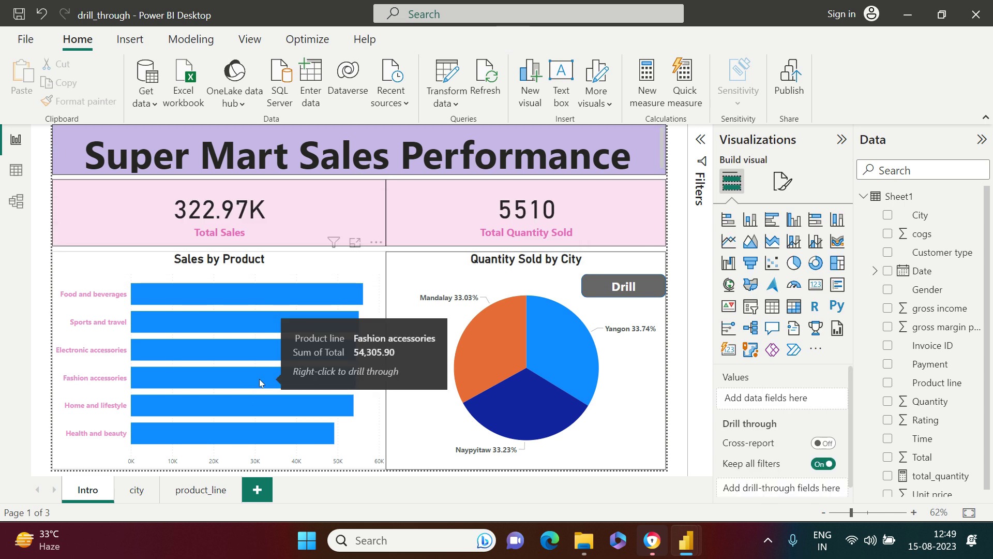
pyautogui.rightClick(165, 378)
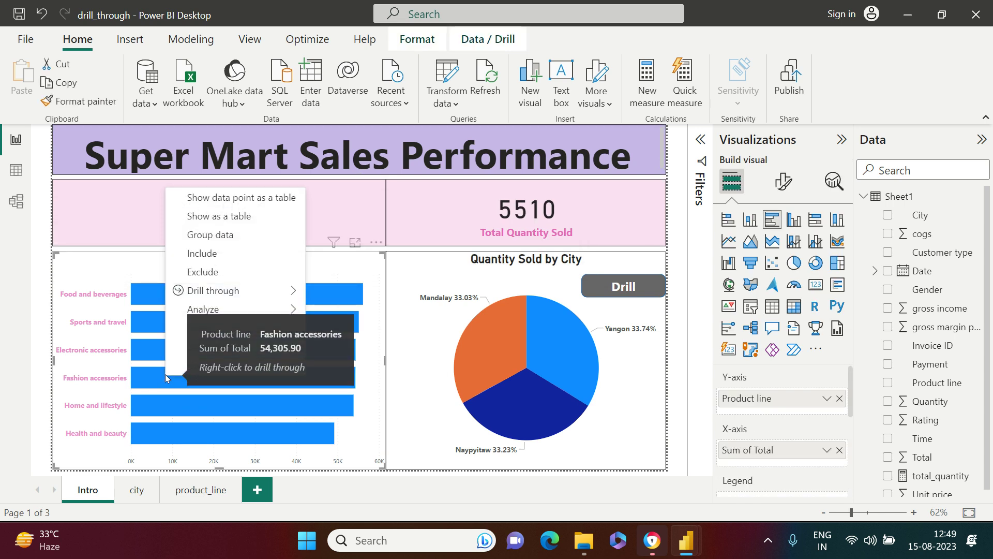
pyautogui.click(210, 292)
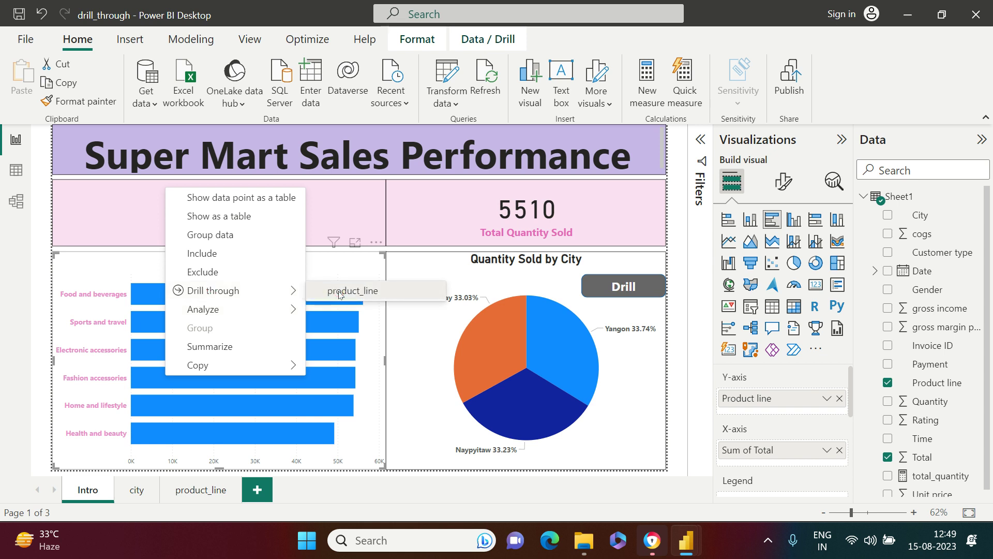
pyautogui.click(339, 292)
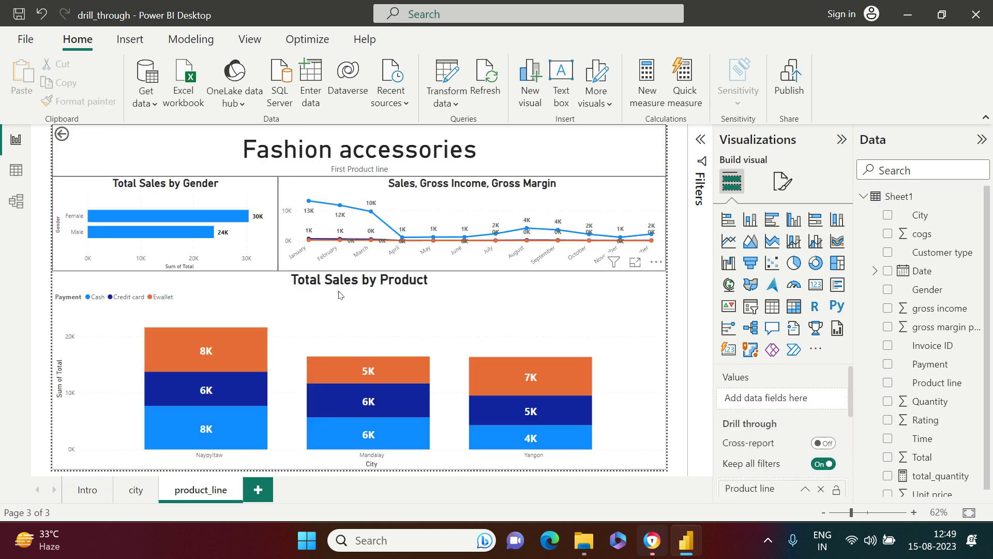